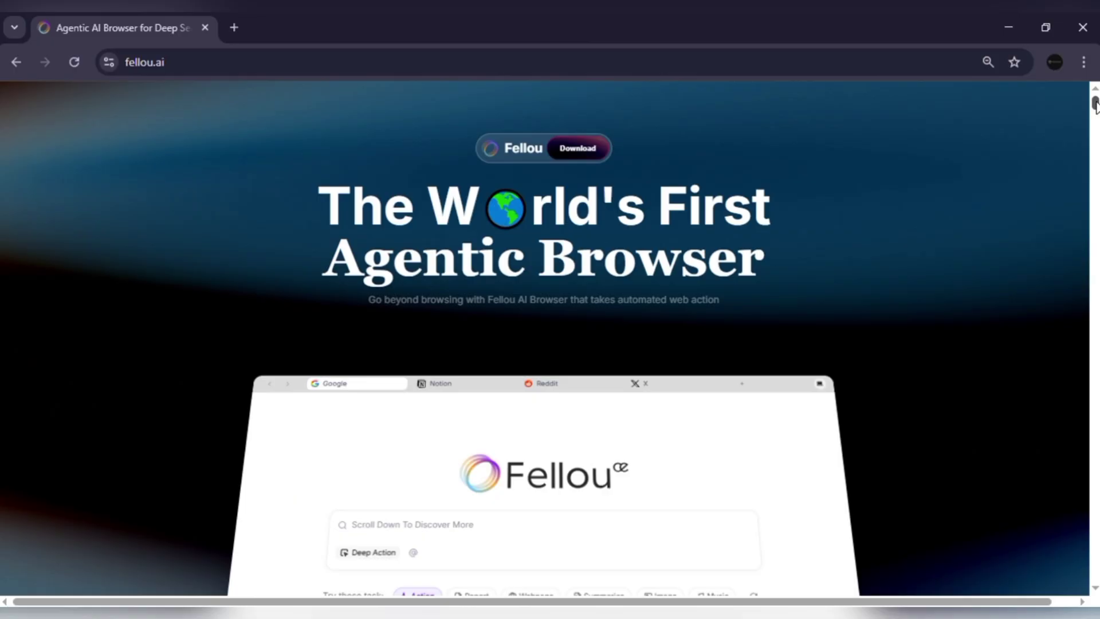
# Download the Windows V2.4.1 build of Fellou from the fellou.ai Download dialog.
pyautogui.click(576, 149)
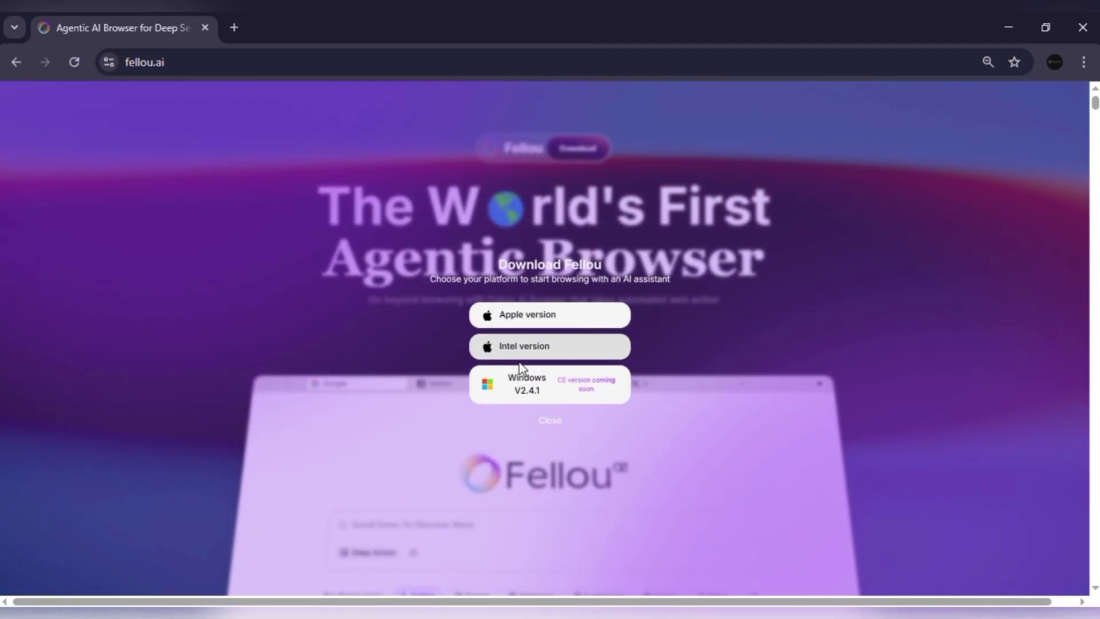
pyautogui.click(534, 392)
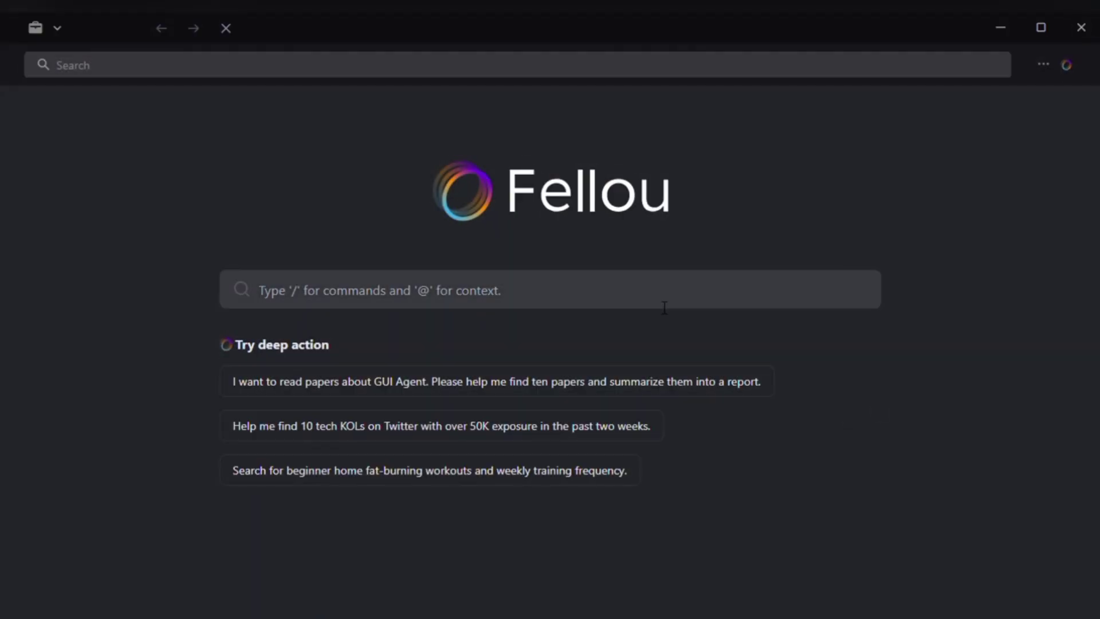
pyautogui.click(656, 298)
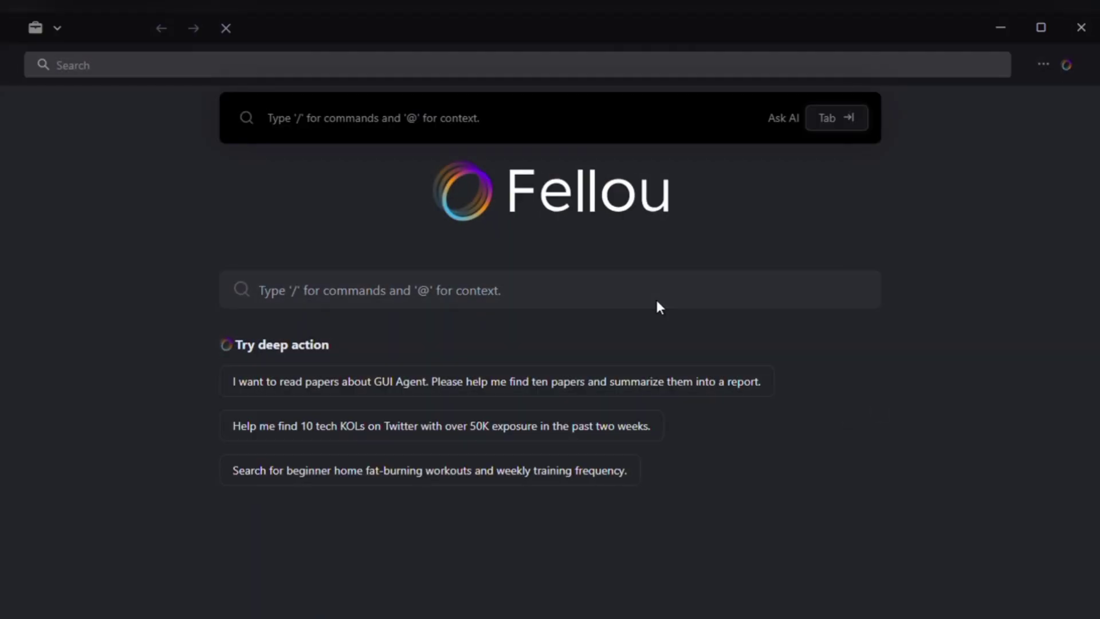
pyautogui.click(912, 252)
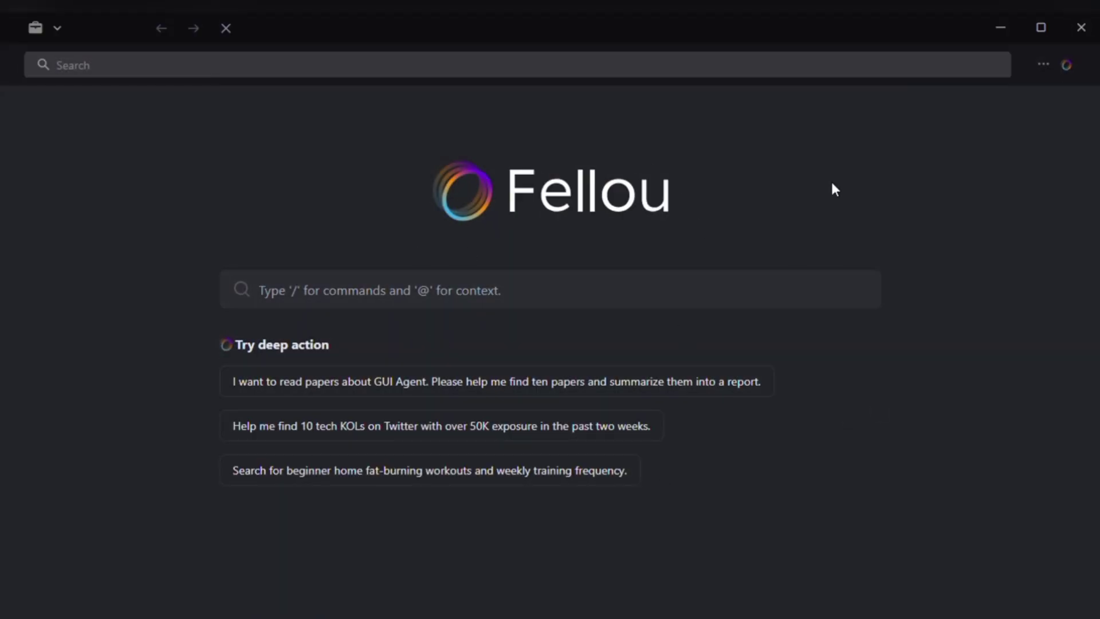
pyautogui.click(1043, 65)
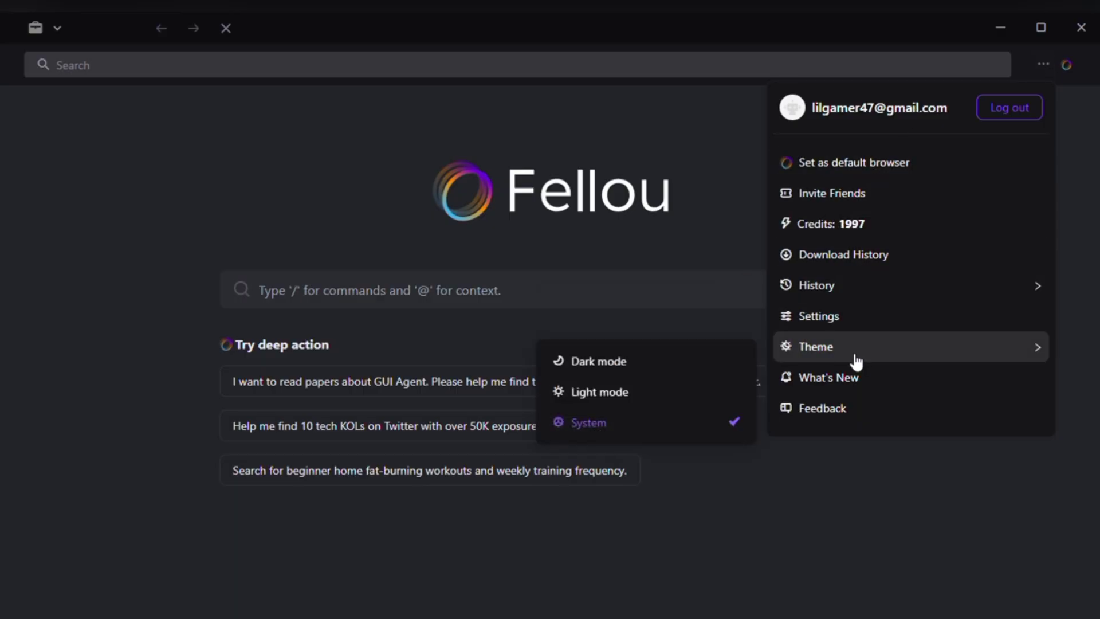
pyautogui.click(1046, 64)
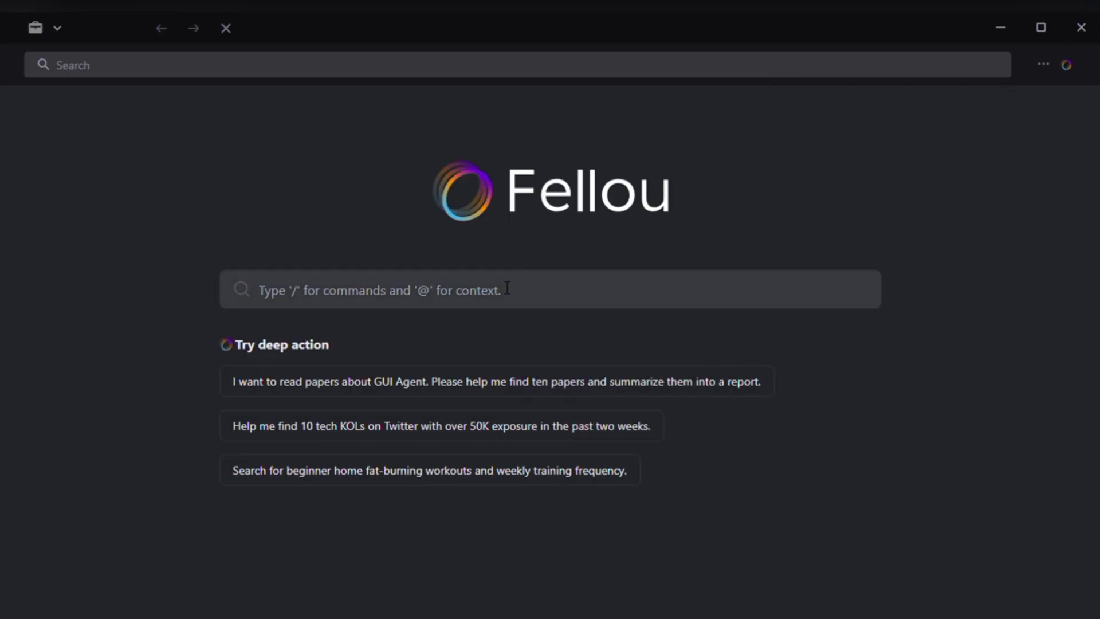
# Ask Fellou to research the top 5 AI trends for 2025 into a visual HTML report, and run the plan.
pyautogui.click(497, 289)
pyautogui.write('research th ')
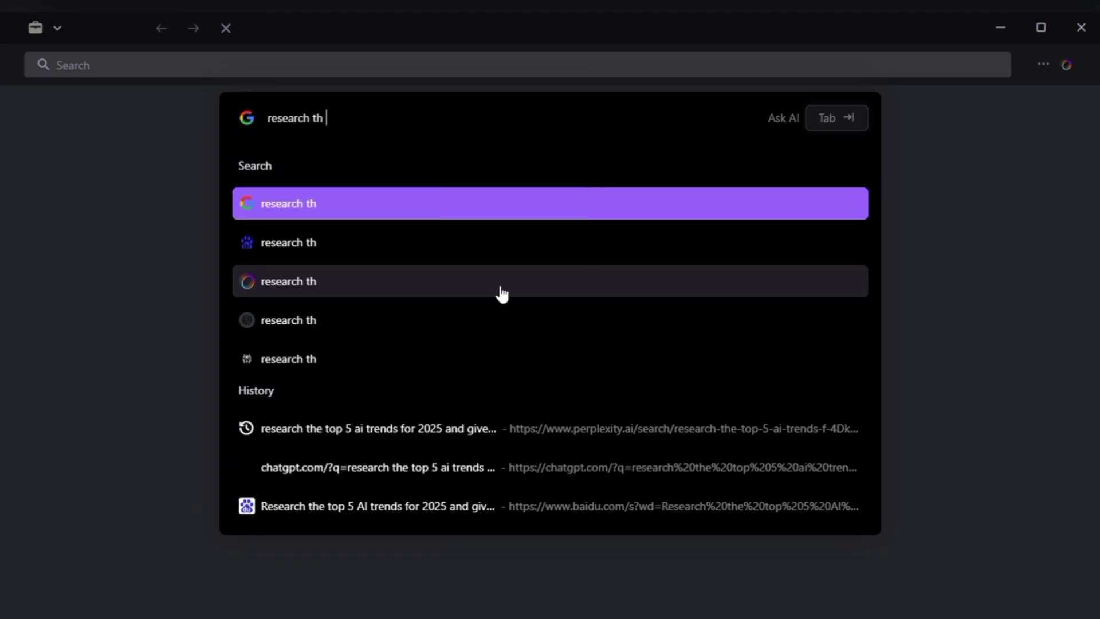
pyautogui.write('e top ')
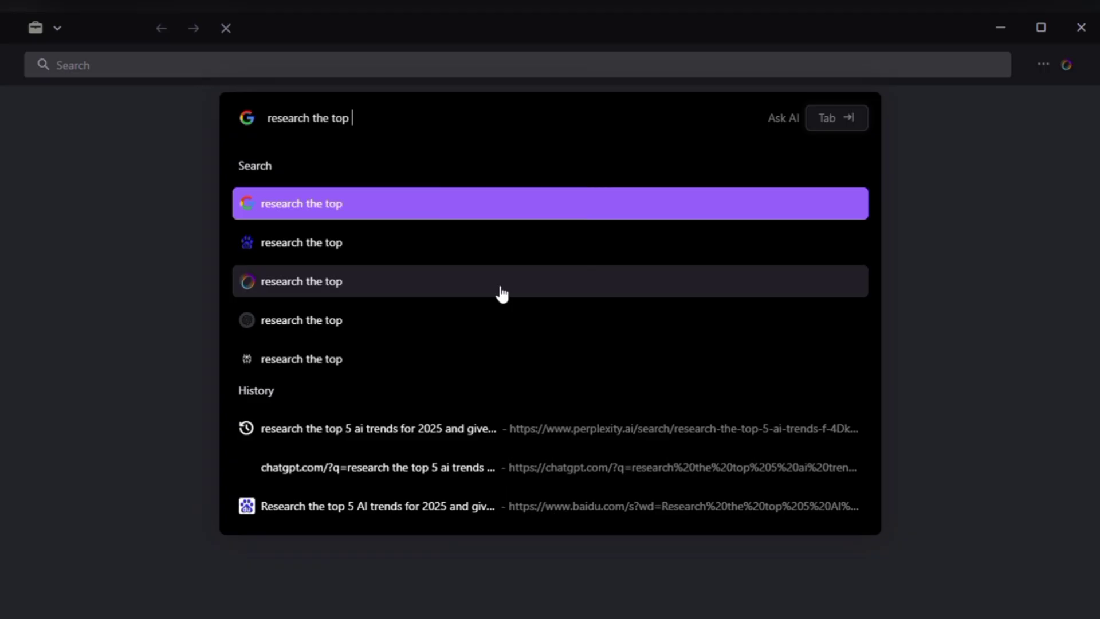
pyautogui.write('5 ai trends for 2025')
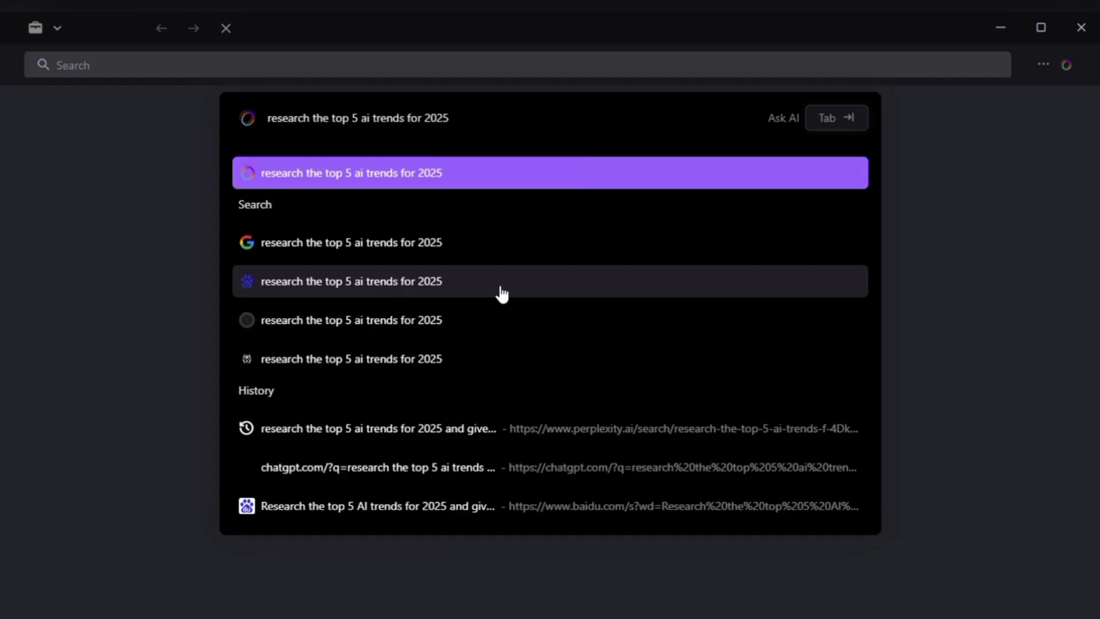
pyautogui.write('gic')
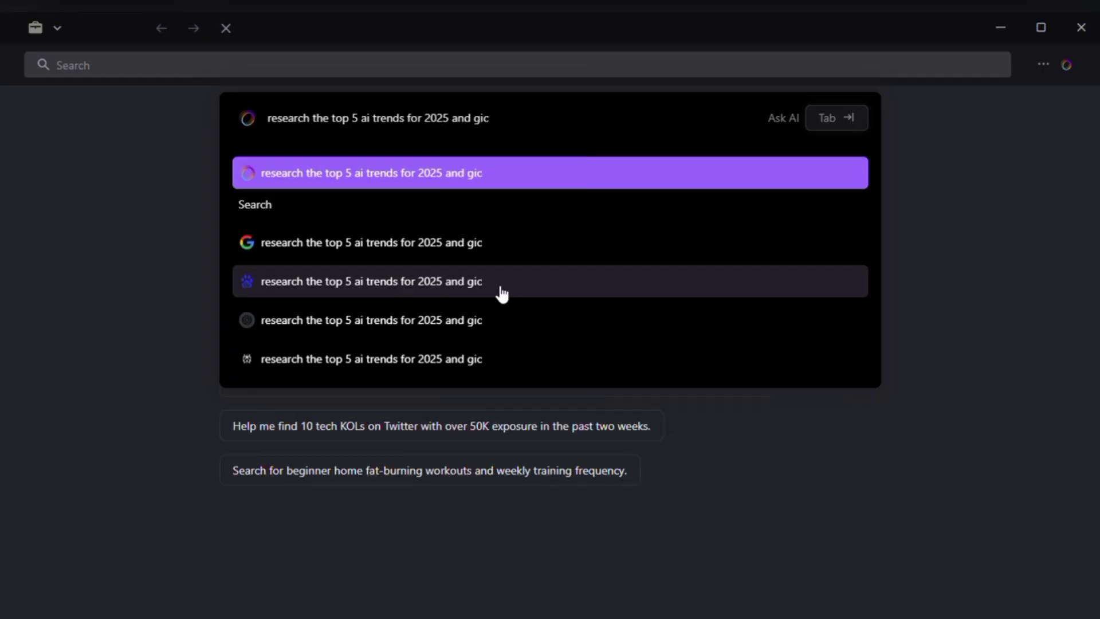
pyautogui.press('BackSpace')
pyautogui.write('ve me a visual report')
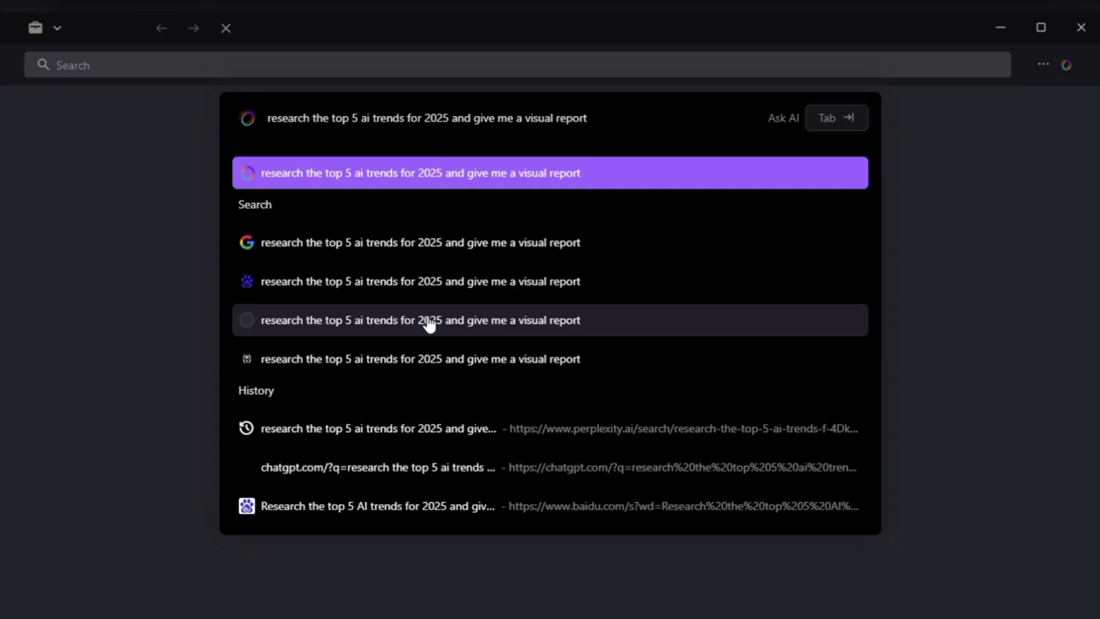
pyautogui.click(395, 175)
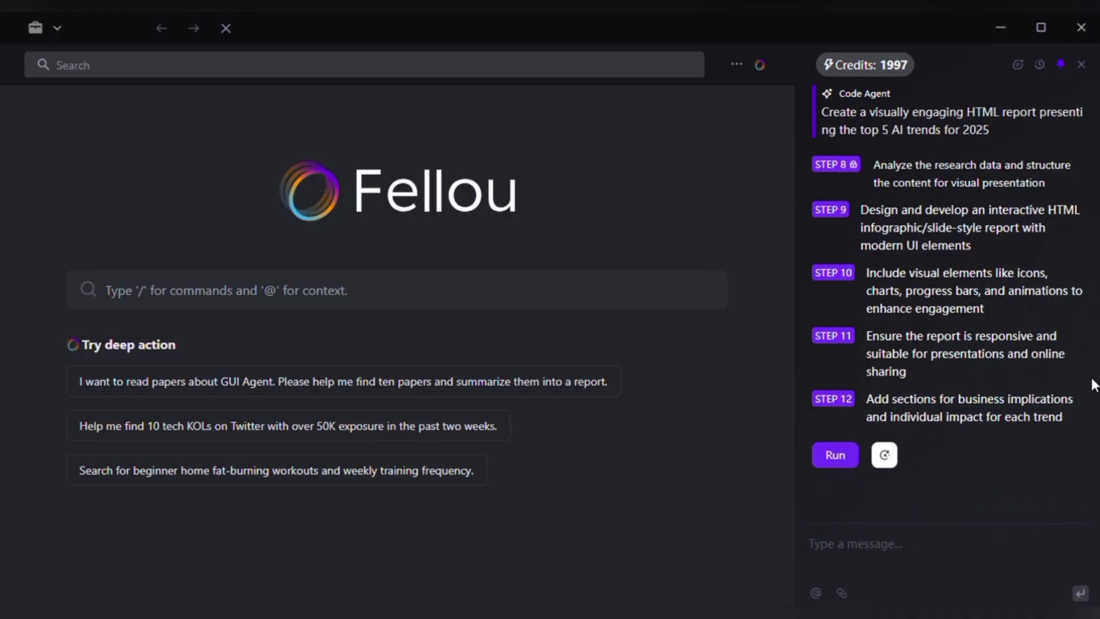
pyautogui.click(844, 456)
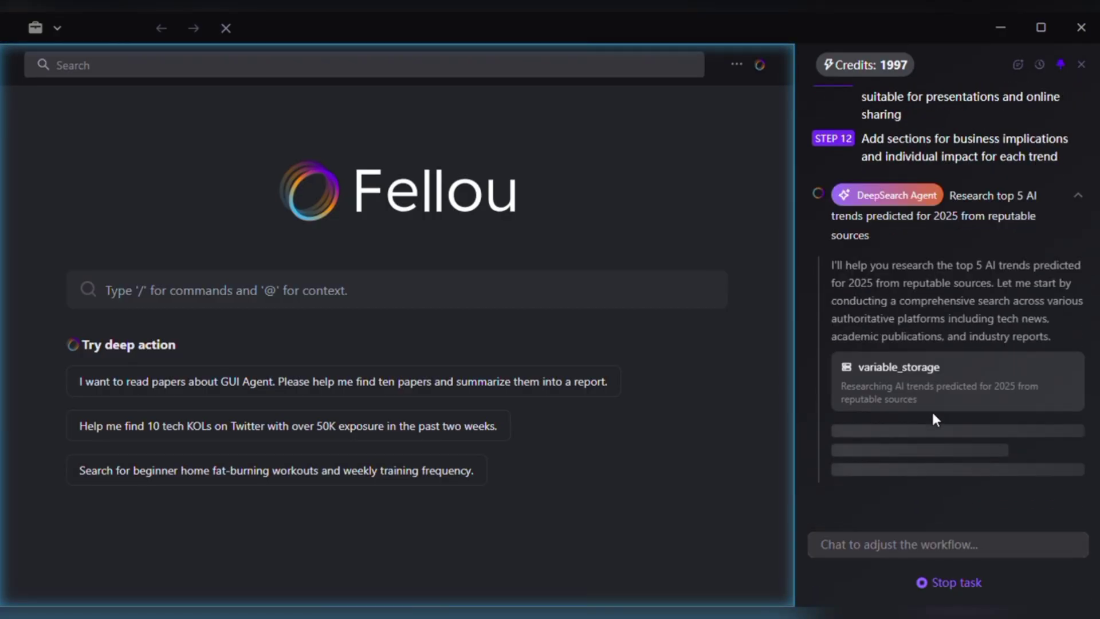
# Type a request to find 100 matching LinkedIn product manager jobs and apply using Resume_PM.pdf with tailored cover letters.
pyautogui.click(1001, 27)
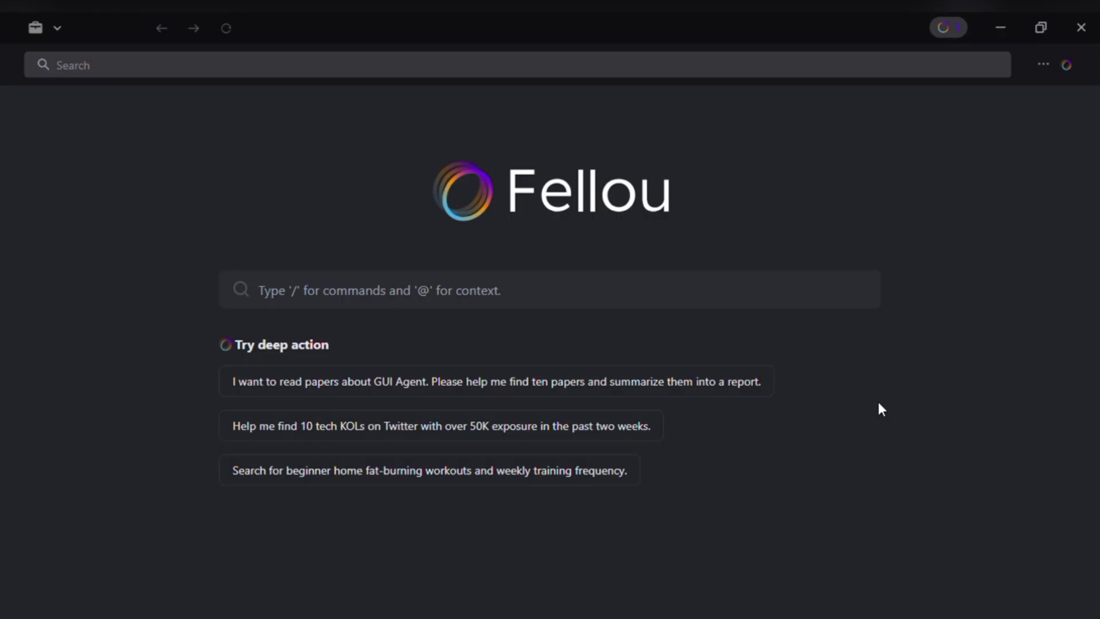
pyautogui.click(665, 291)
pyautogui.write('find 100 p')
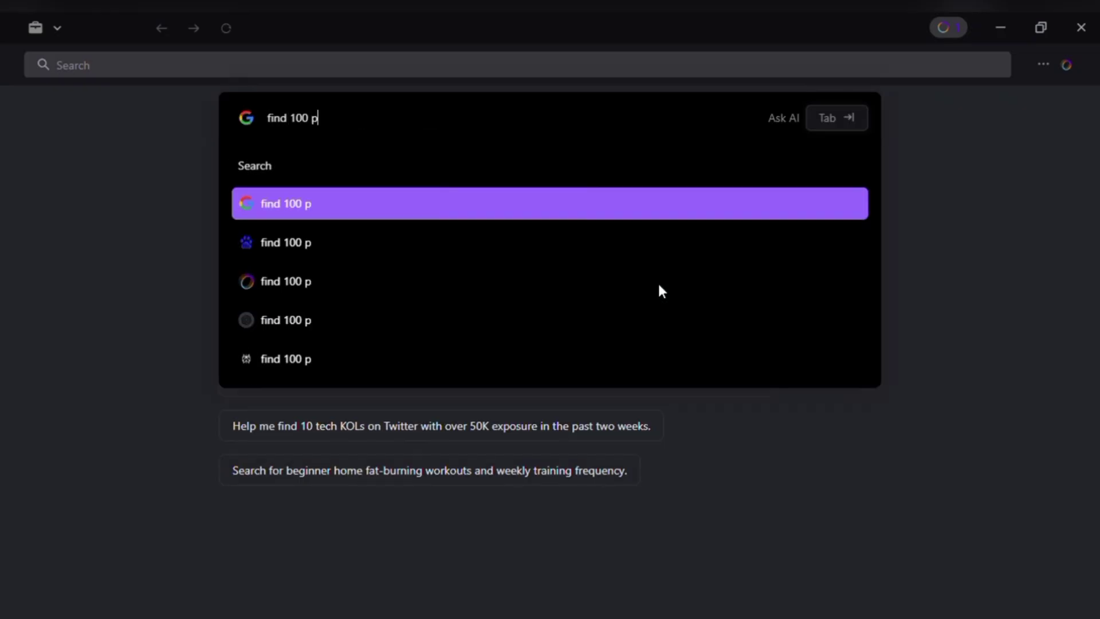
pyautogui.write('roduct manager jobs on link')
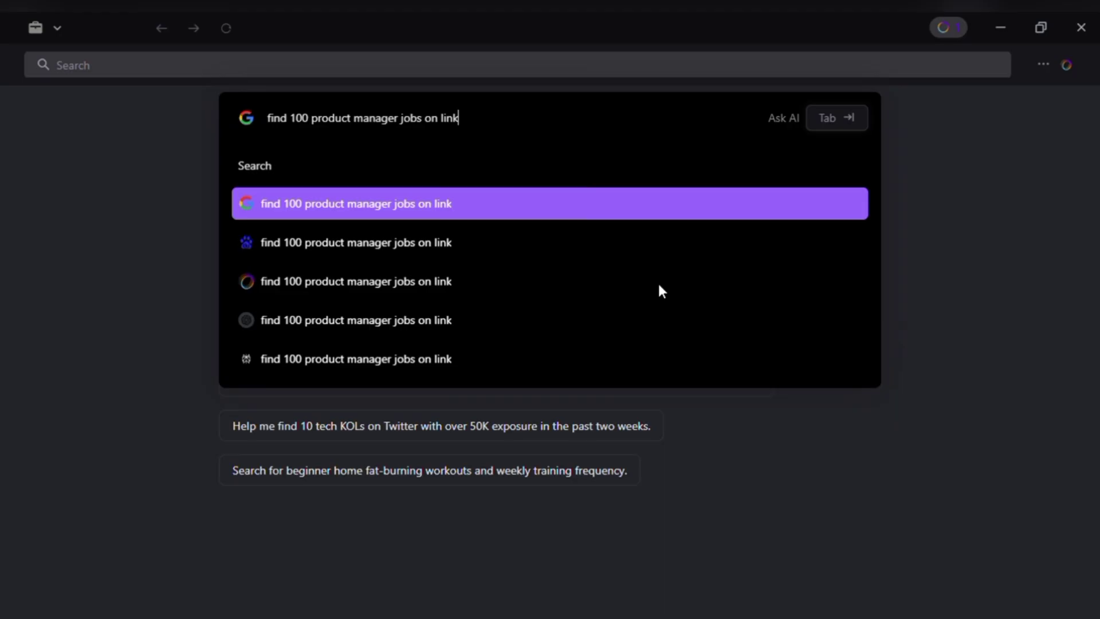
pyautogui.write('edIn that match my profile')
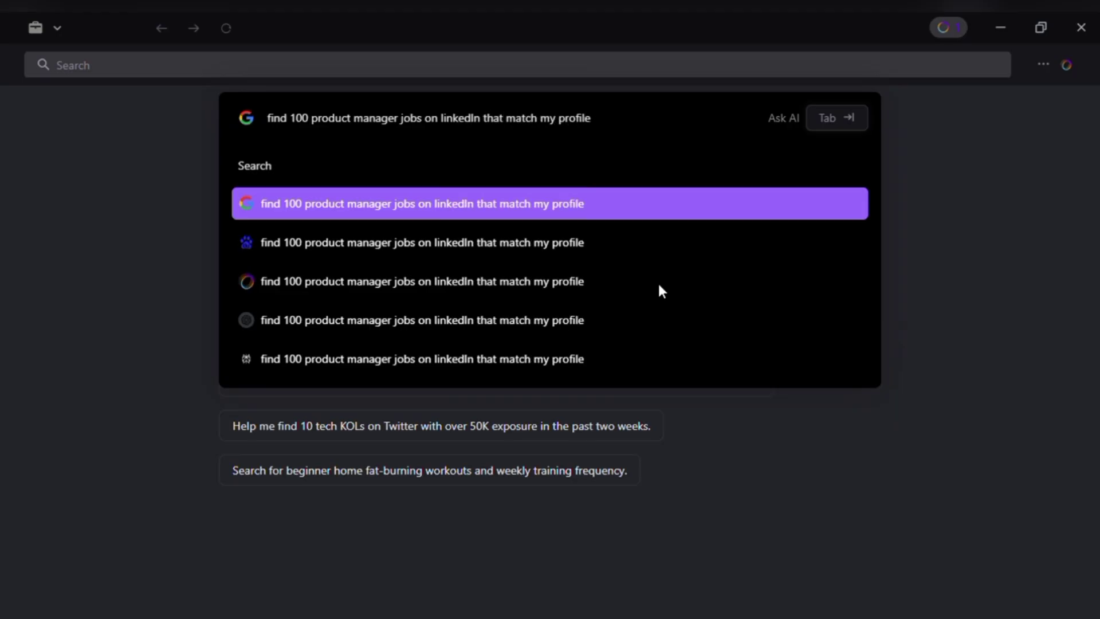
pyautogui.write(' and apply using Re')
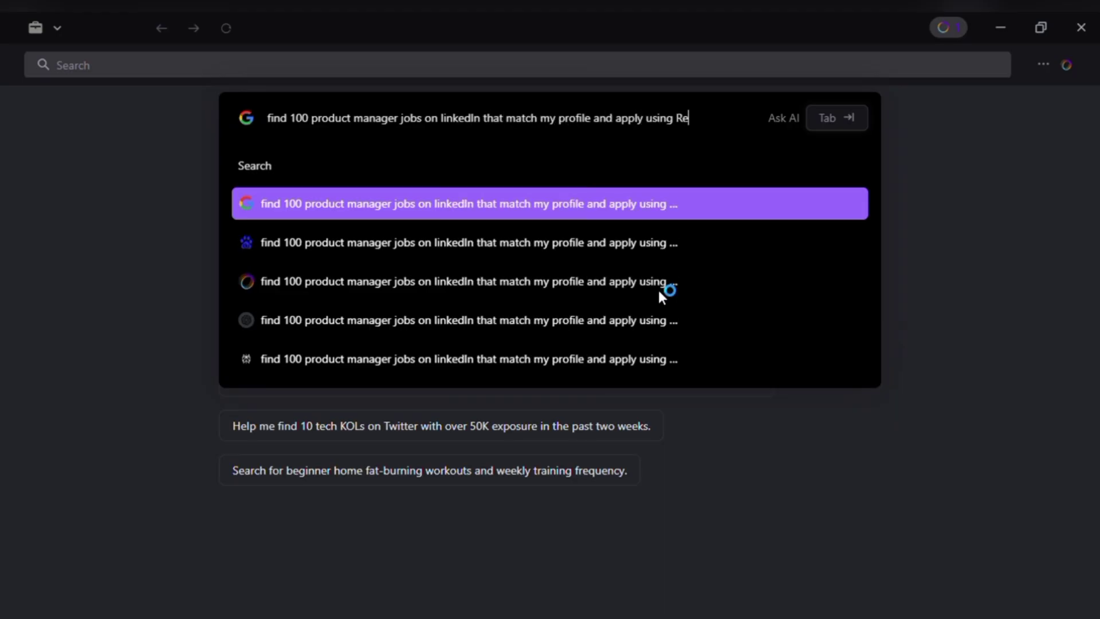
pyautogui.write('sume_PM.pdf. T')
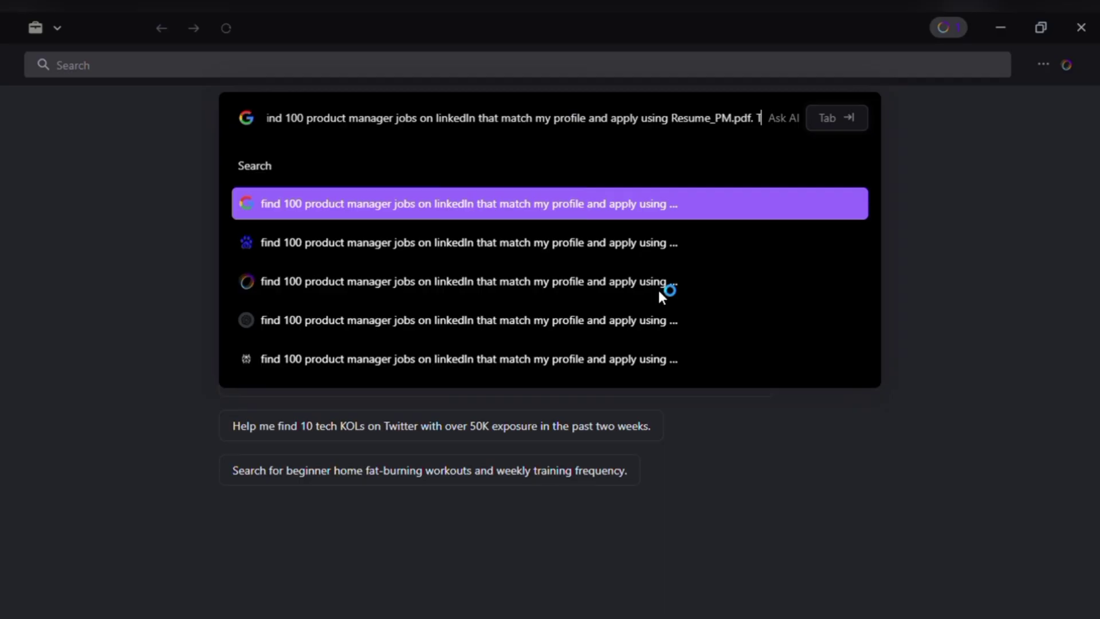
pyautogui.write('ailor each vover')
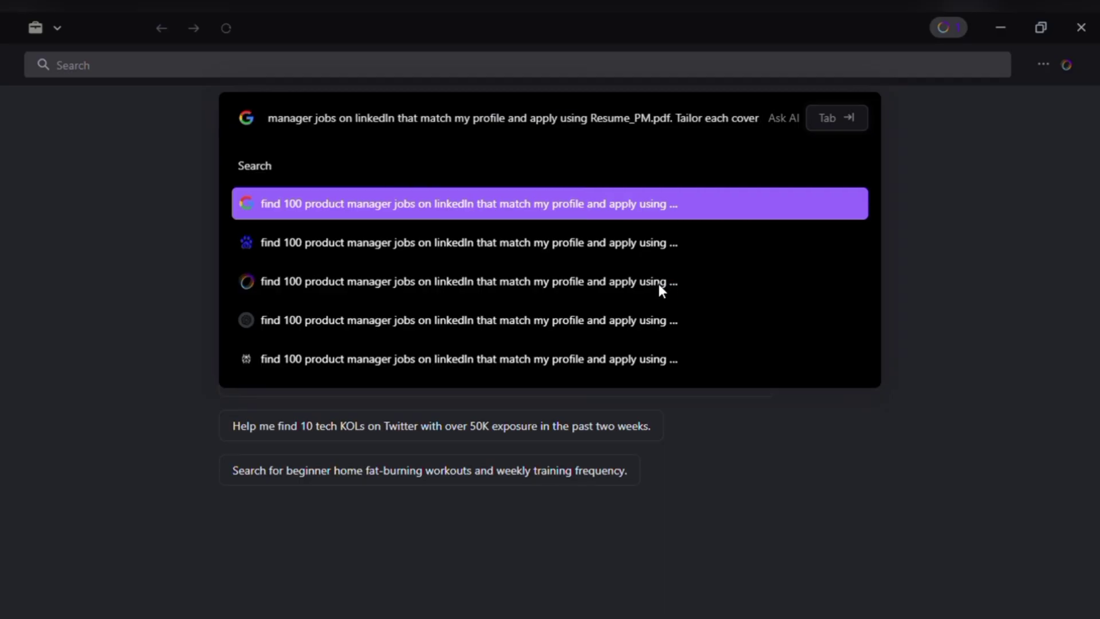
pyautogui.write(' letter to the job description')
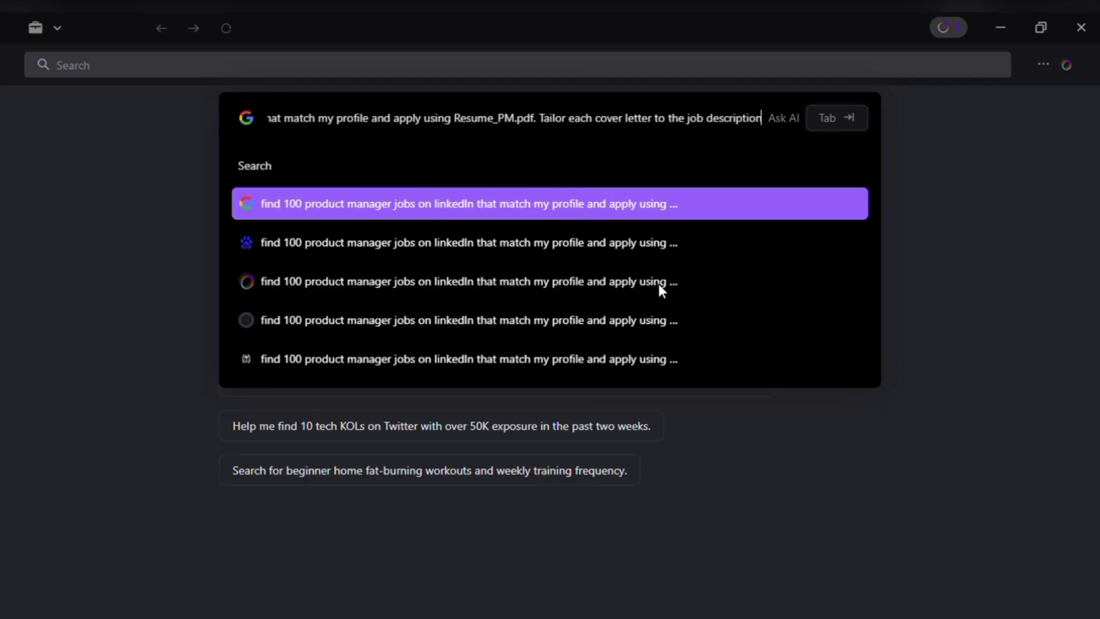
# Send the LinkedIn product manager application request and run the agent's generated plan.
pyautogui.click(425, 282)
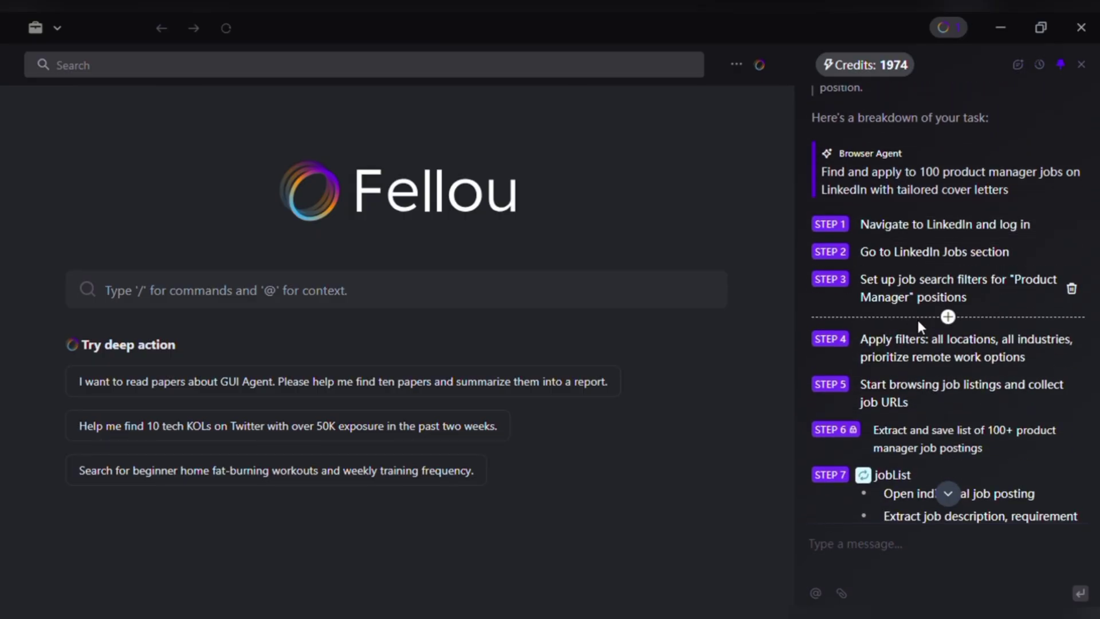
pyautogui.scroll(-4, 1002, 397)
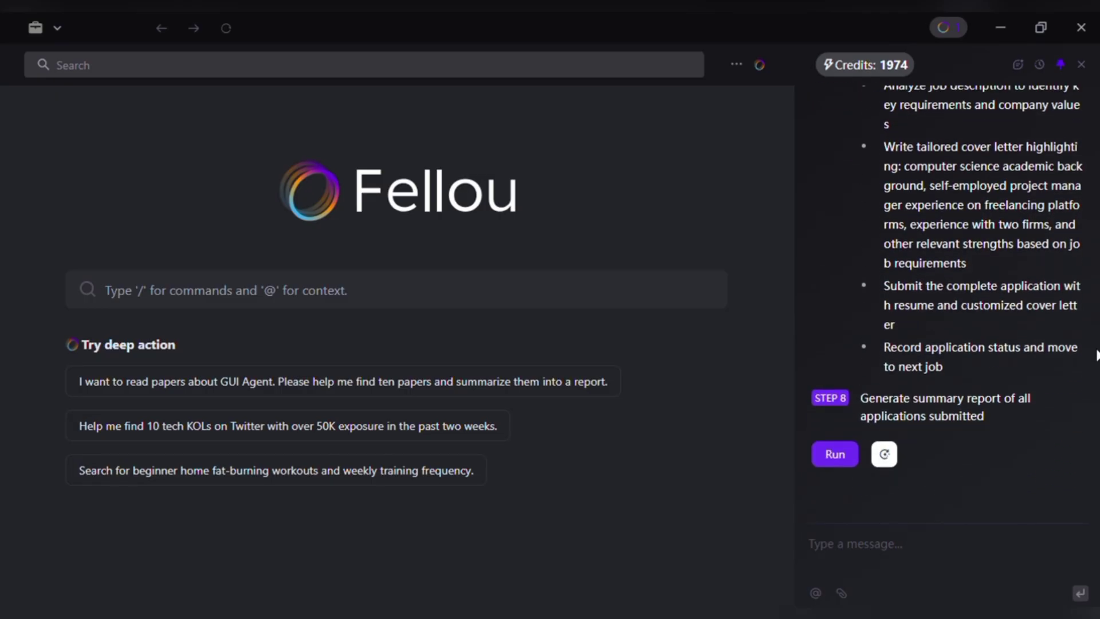
pyautogui.click(844, 456)
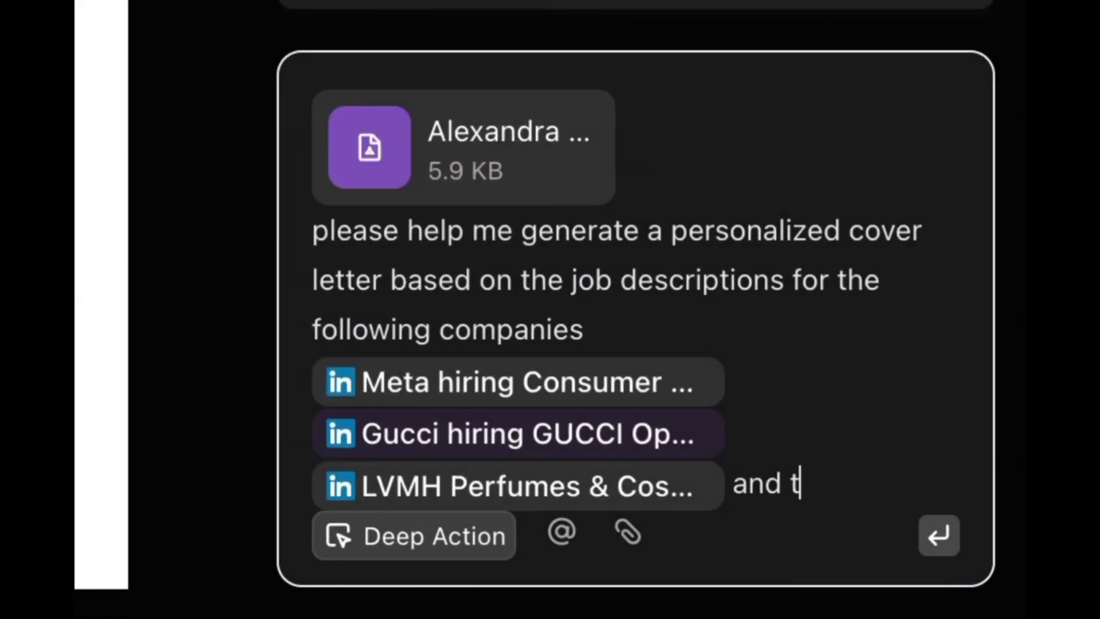
# Finish the cover-letter request asking to tailor the resume to each position and analyze how it matches.
pyautogui.write('ailor my resume to the requirements of each position.Please analyze how my resume matches the job descriptions and provide suggestions for improvements to help my resume better meet the requirements of these')
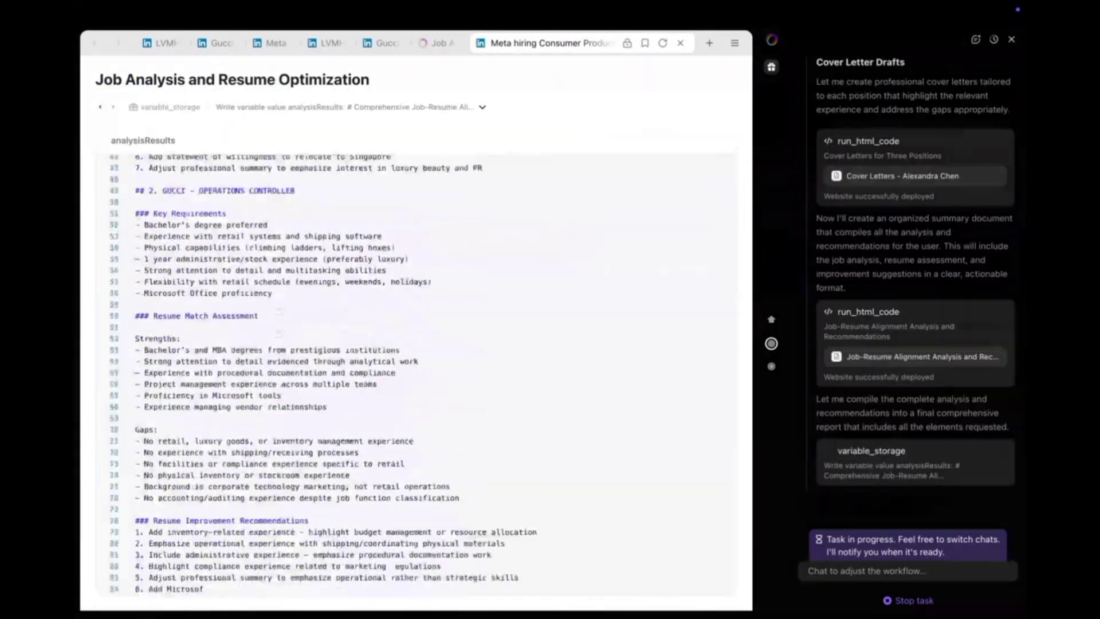
pyautogui.scroll(-18, 416, 333)
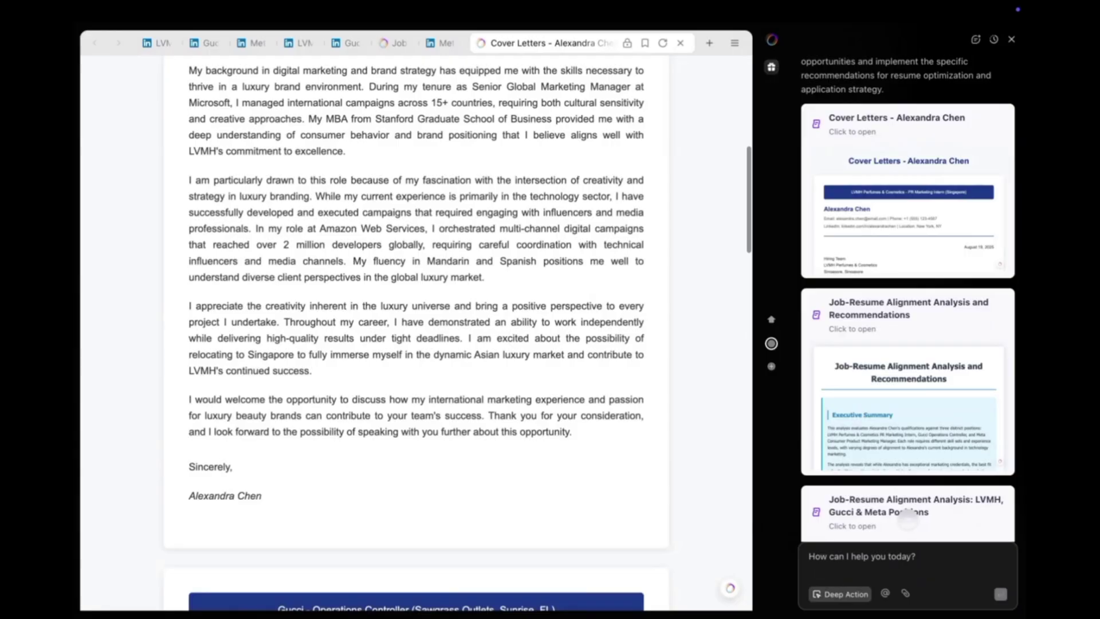
pyautogui.scroll(-20, 416, 332)
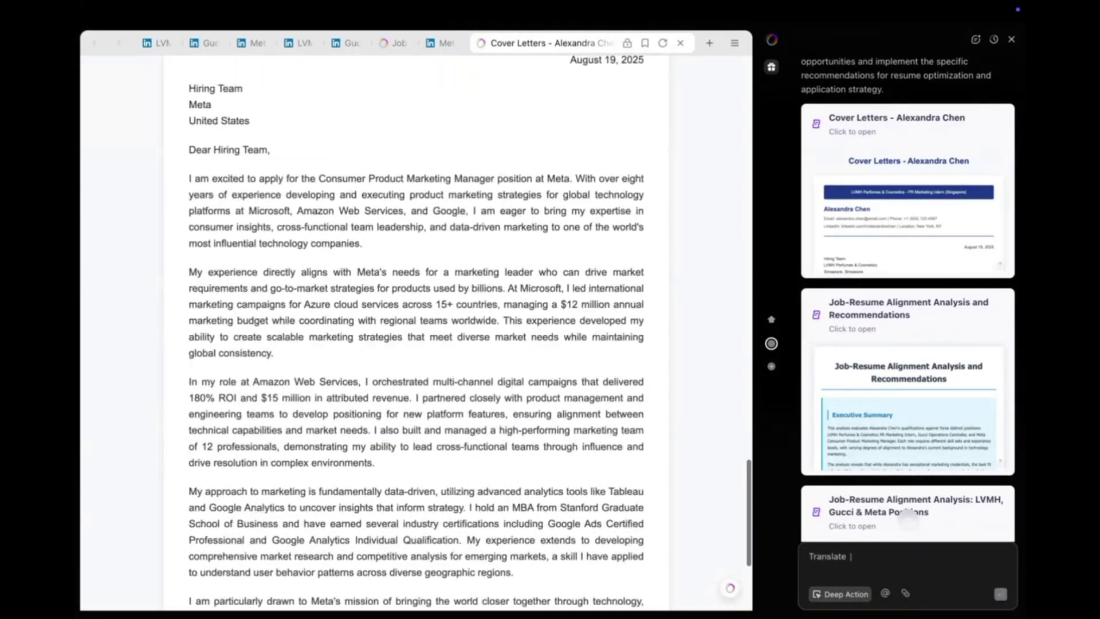
pyautogui.scroll(-2, 908, 298)
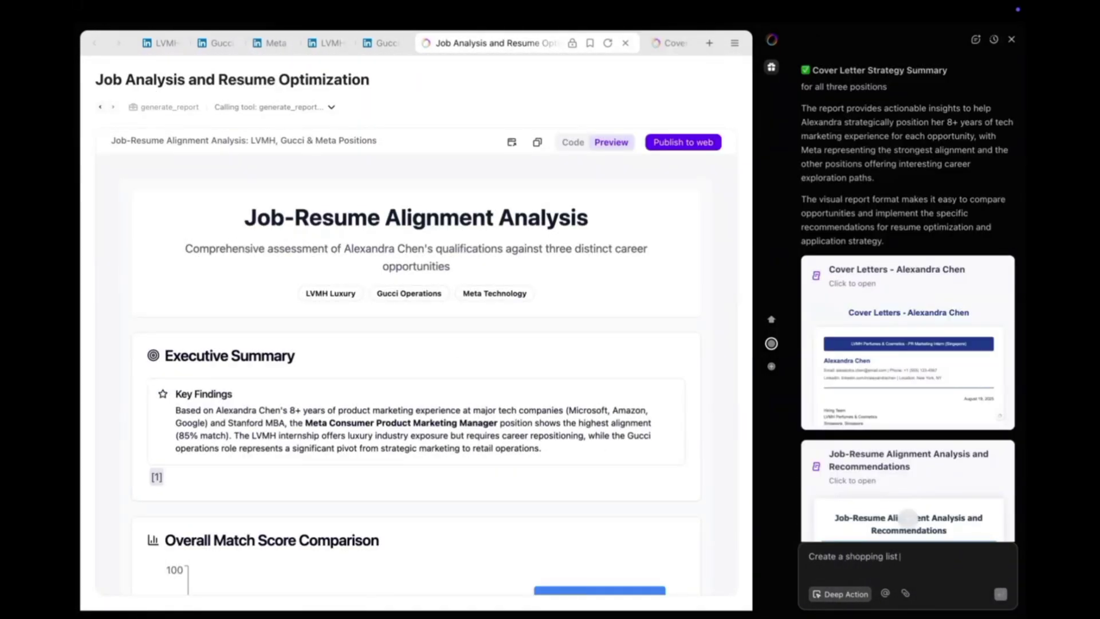
pyautogui.scroll(-10, 416, 344)
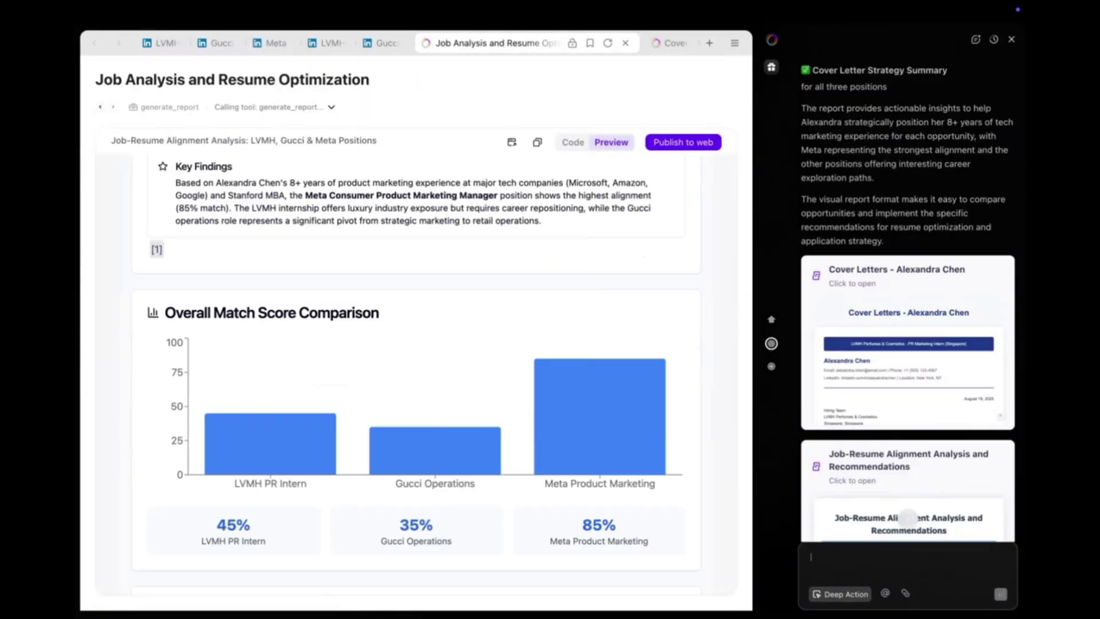
pyautogui.scroll(-10, 416, 344)
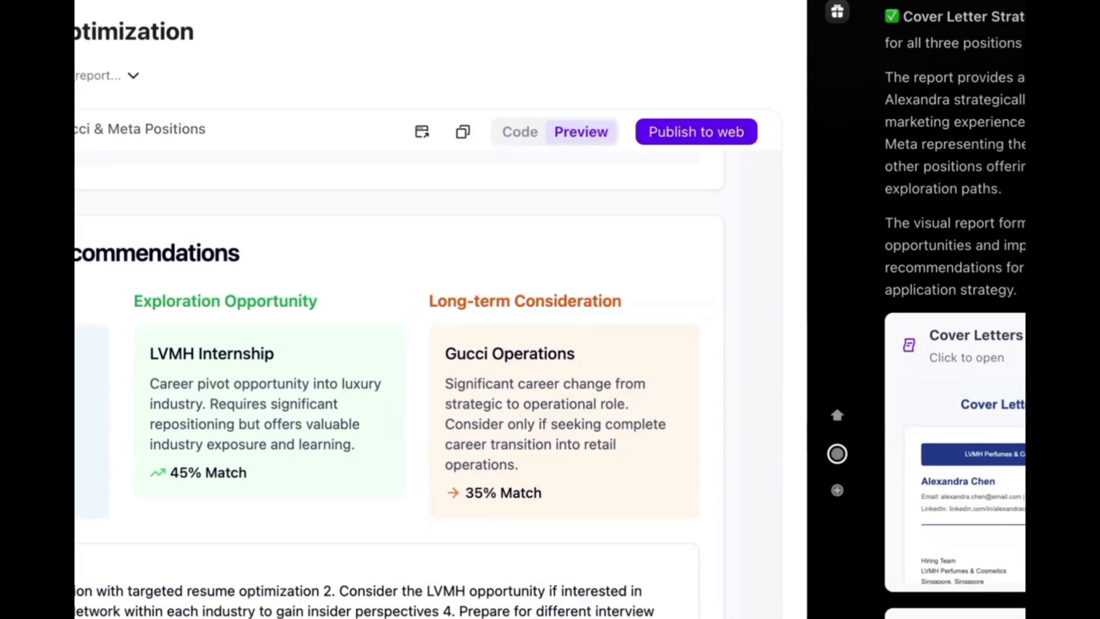
# Switch on web publishing for the Job-Resume Alignment Analysis report, copy its link, and close Congratulations.
pyautogui.click(696, 132)
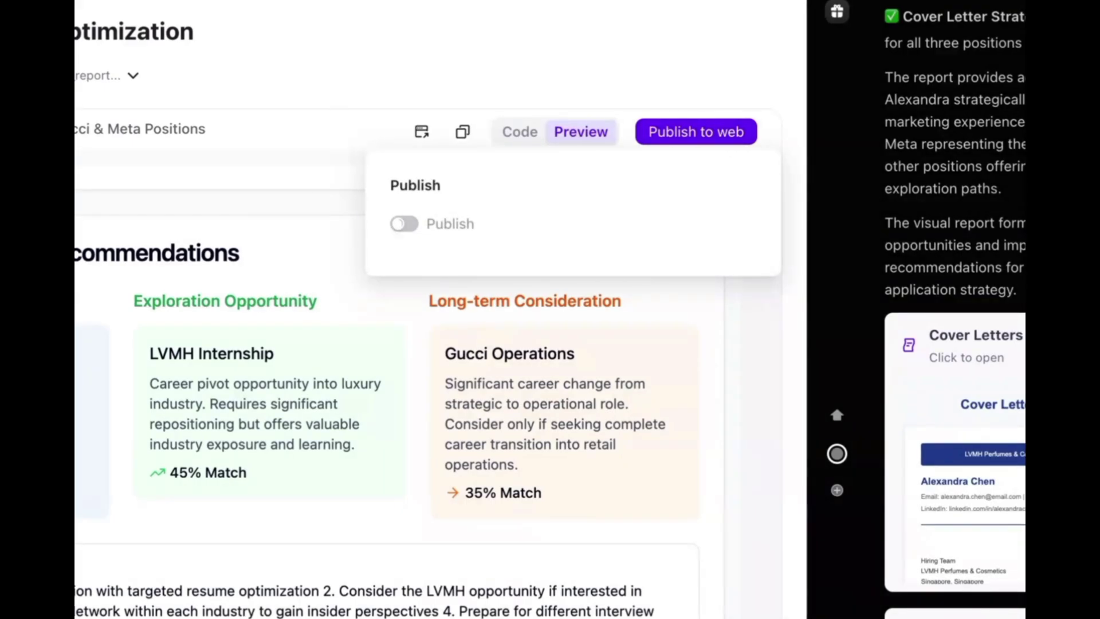
pyautogui.click(404, 224)
pyautogui.click(722, 268)
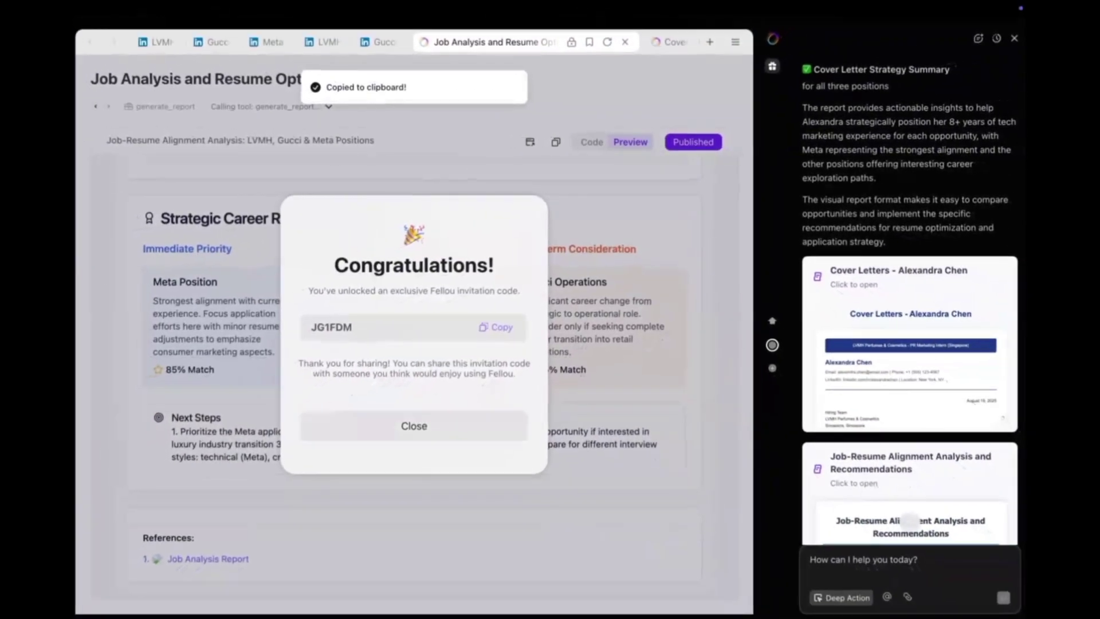
pyautogui.click(413, 426)
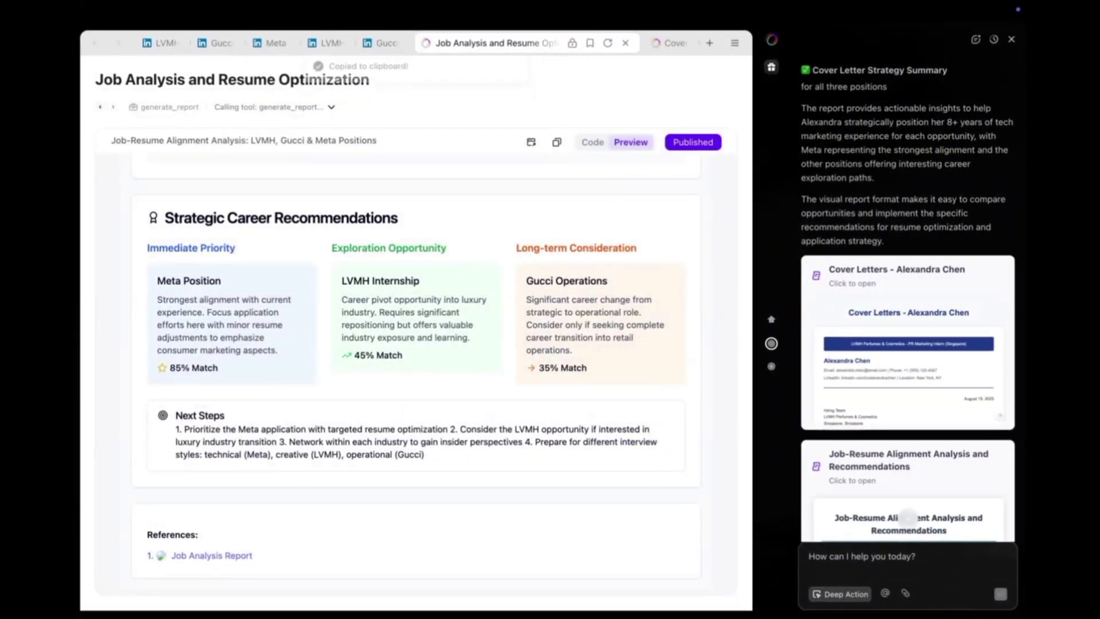
pyautogui.scroll(-6, 908, 518)
# Submit a request to analyze the Downloads folder, propose a sensible folder structure, and sort every file.
pyautogui.write('Help me summar')
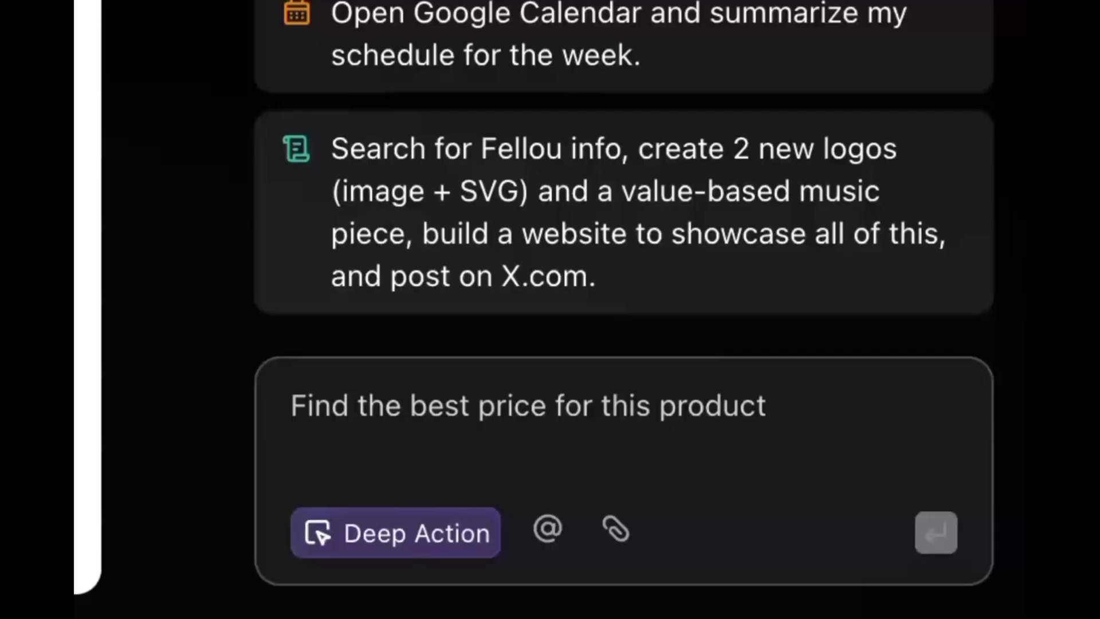
pyautogui.write("Please review my downloads folder,analyze what's in there,propose a sensible folder structure,and automatically sort everything")
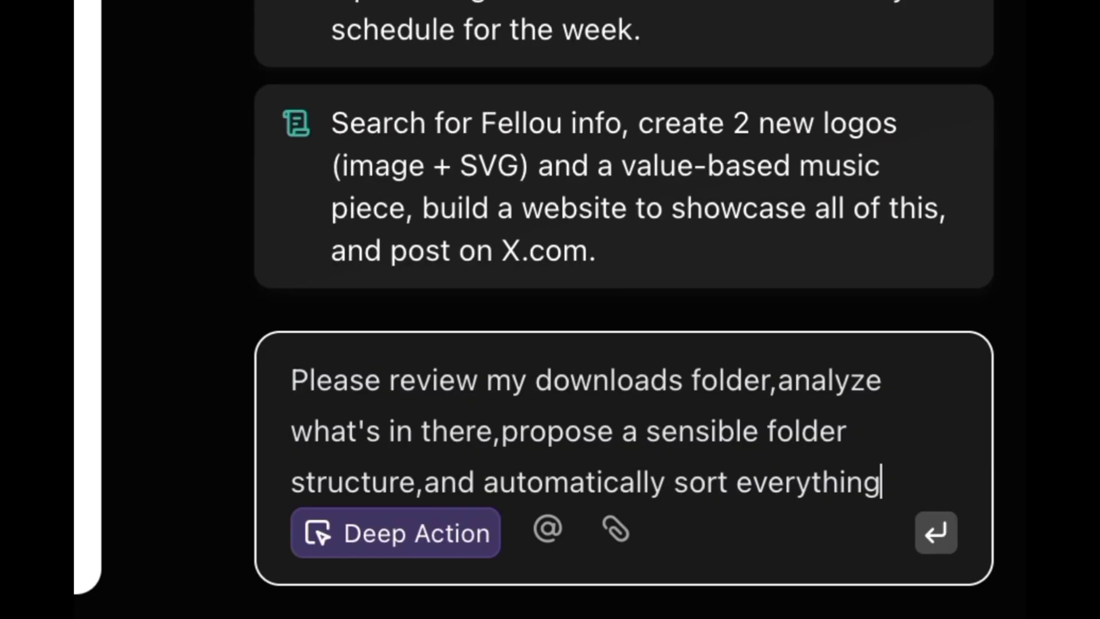
pyautogui.press('Return')
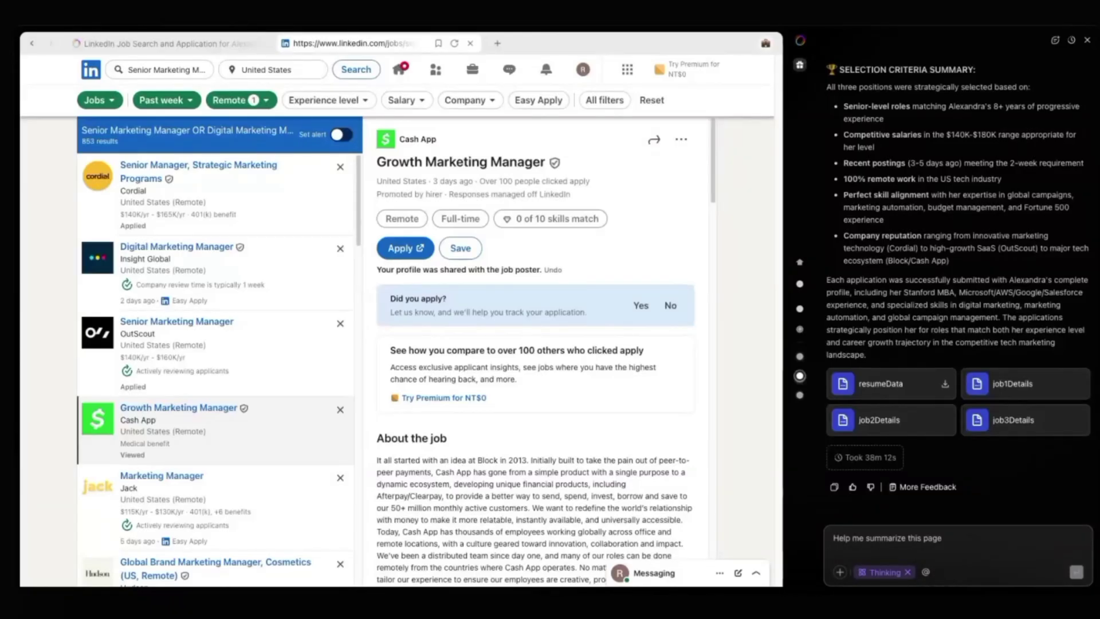
# Open the saved job3Details record, then the OutScout job2Details record.
pyautogui.click(891, 384)
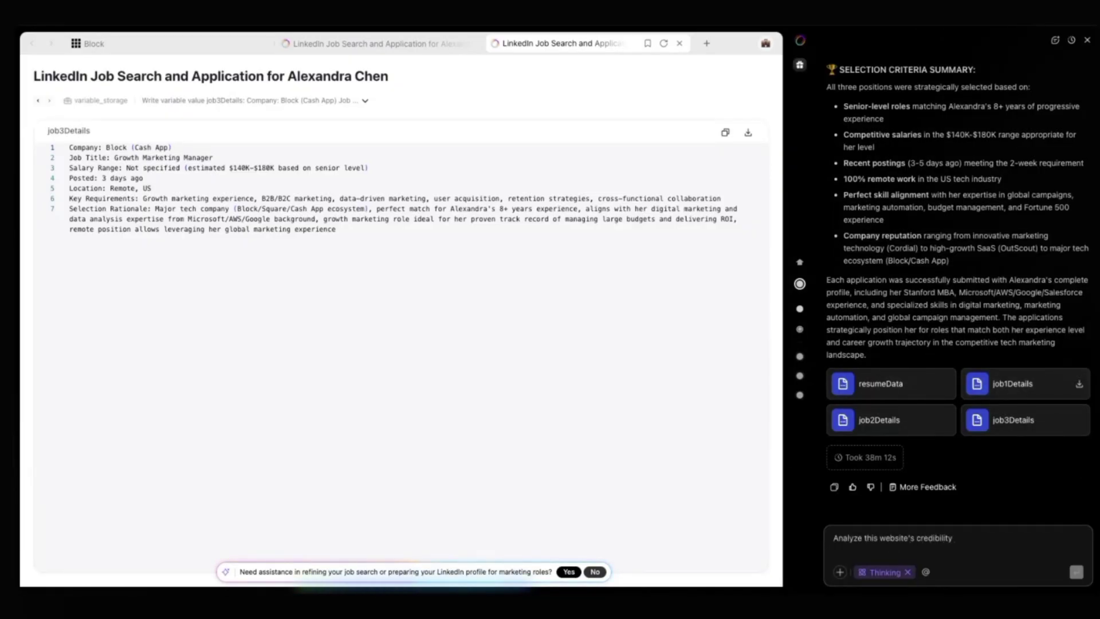
pyautogui.click(1025, 384)
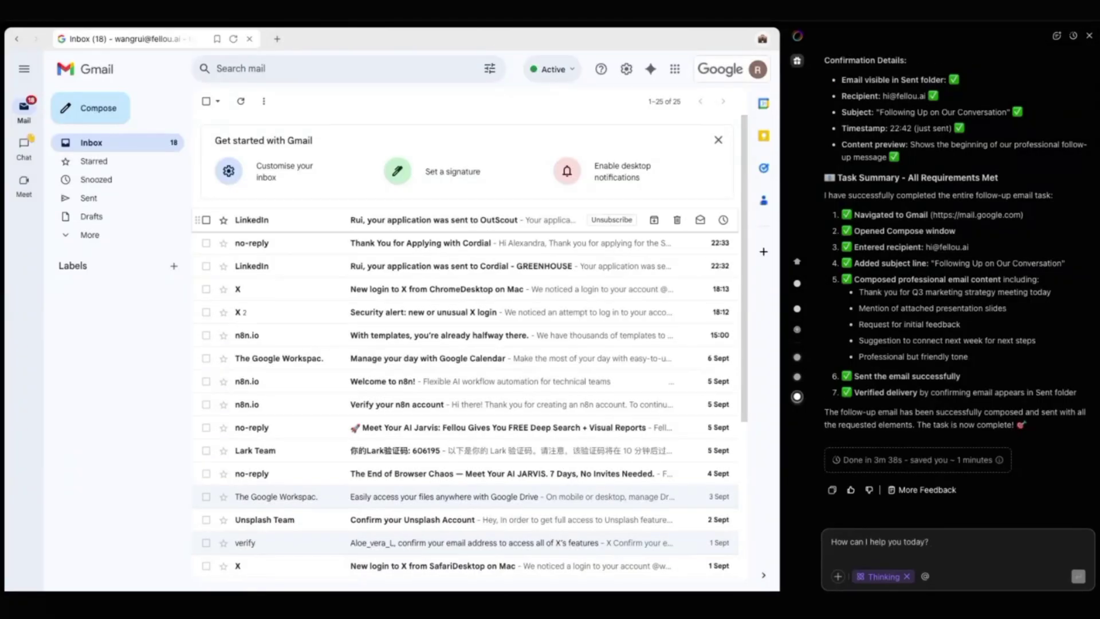
# Open the LinkedIn email confirming the application was sent to OutScout.
pyautogui.click(433, 220)
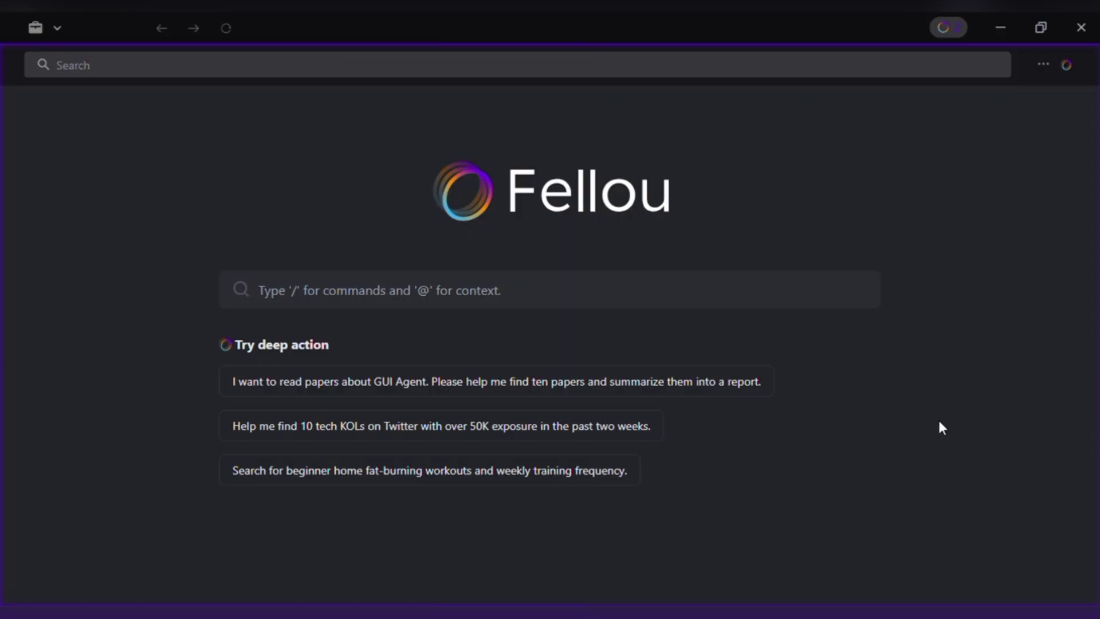
# Send the prompt to research the top 5 AI trends for 2025 as a one-page visual report with sources.
pyautogui.click(731, 296)
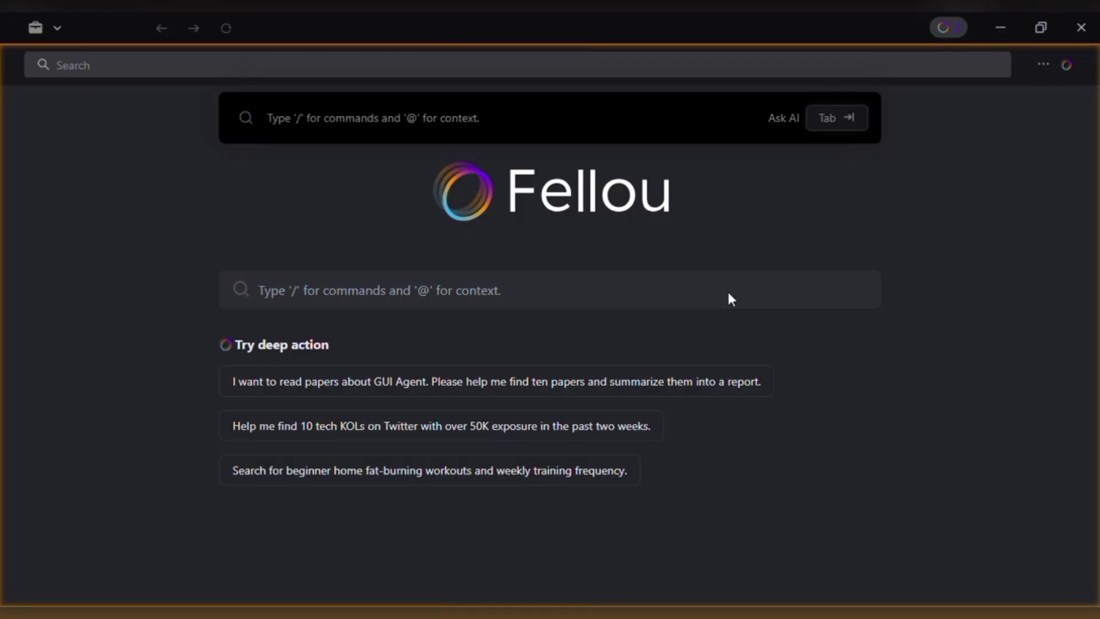
pyautogui.write('reasearch the top ')
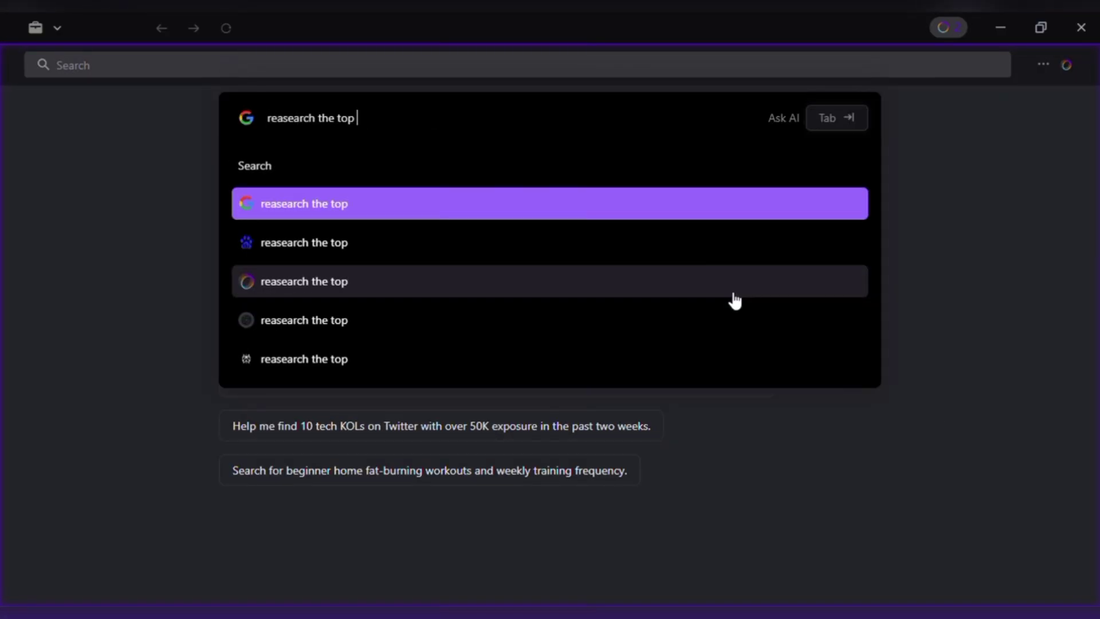
pyautogui.write('5 ai trends fo')
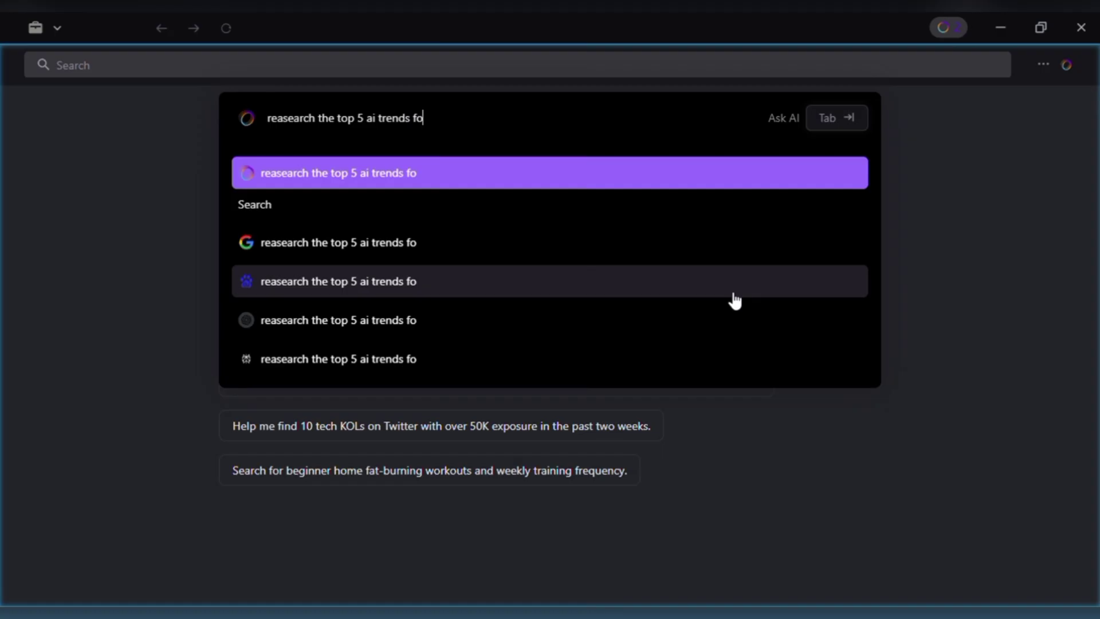
pyautogui.write('r 2025 ana')
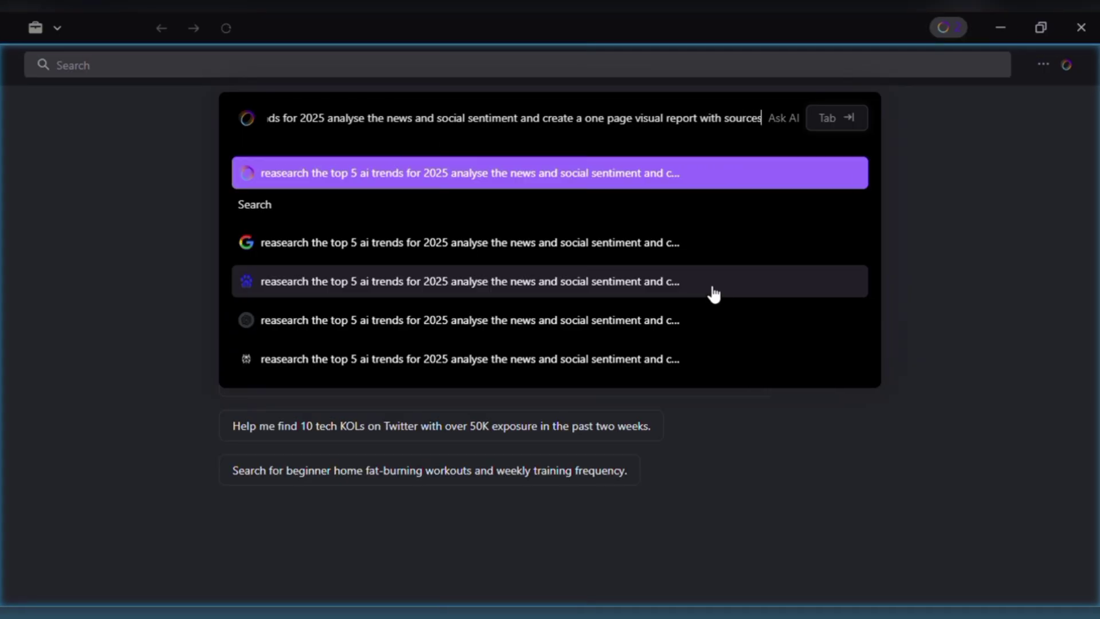
pyautogui.press('Return')
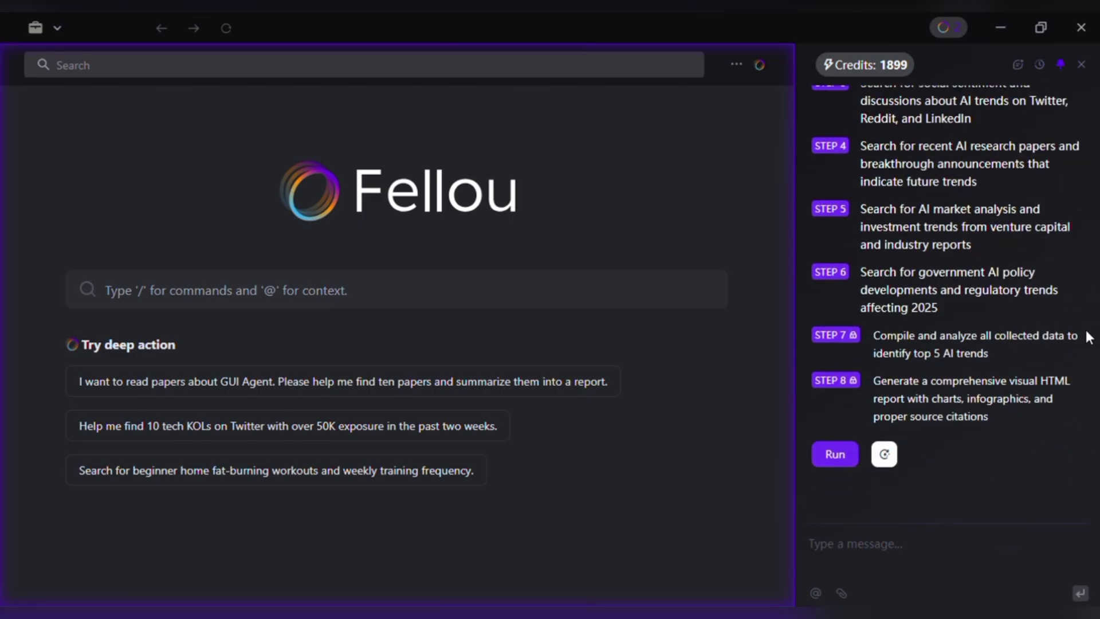
# Run the 8-step 'Top 5 AI Trends for 2025' plan until the HTML report is generated.
pyautogui.click(848, 461)
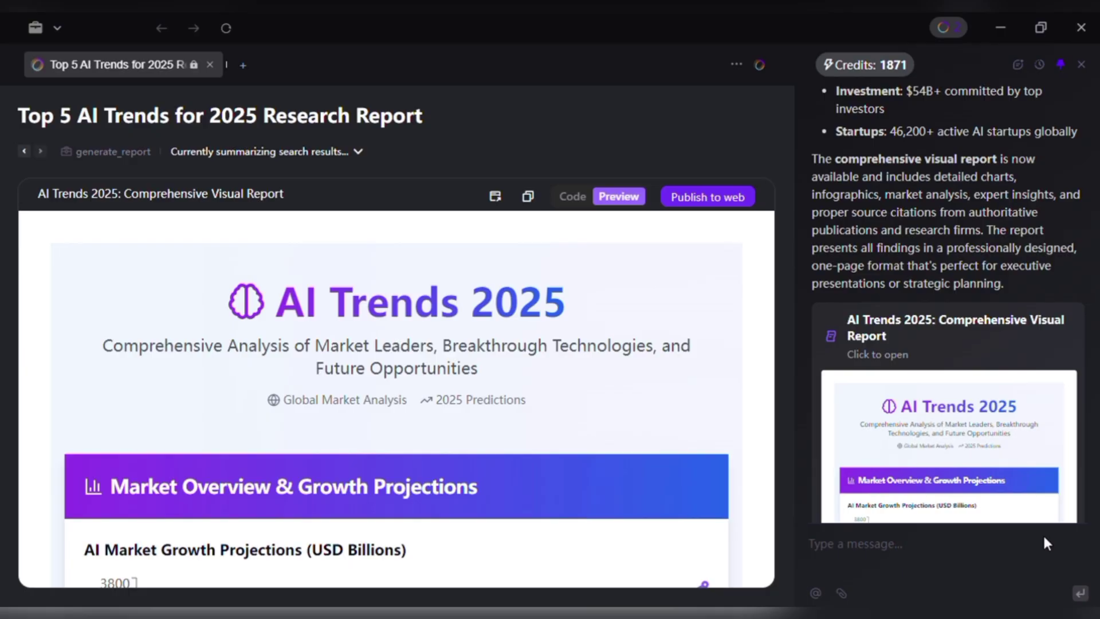
pyautogui.click(899, 492)
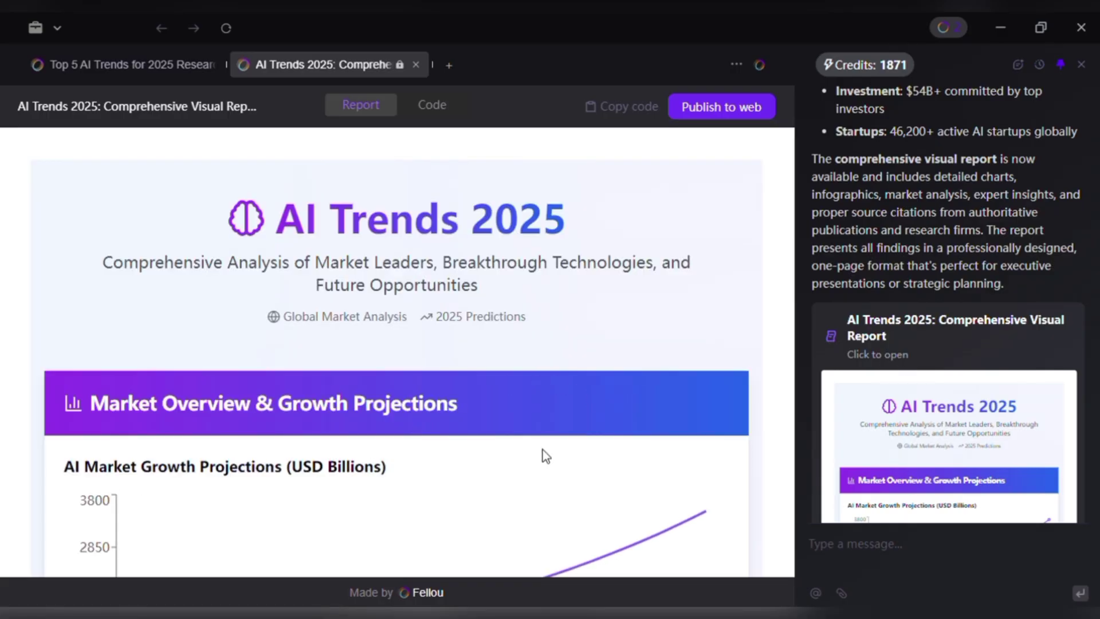
pyautogui.scroll(-5, 745, 316)
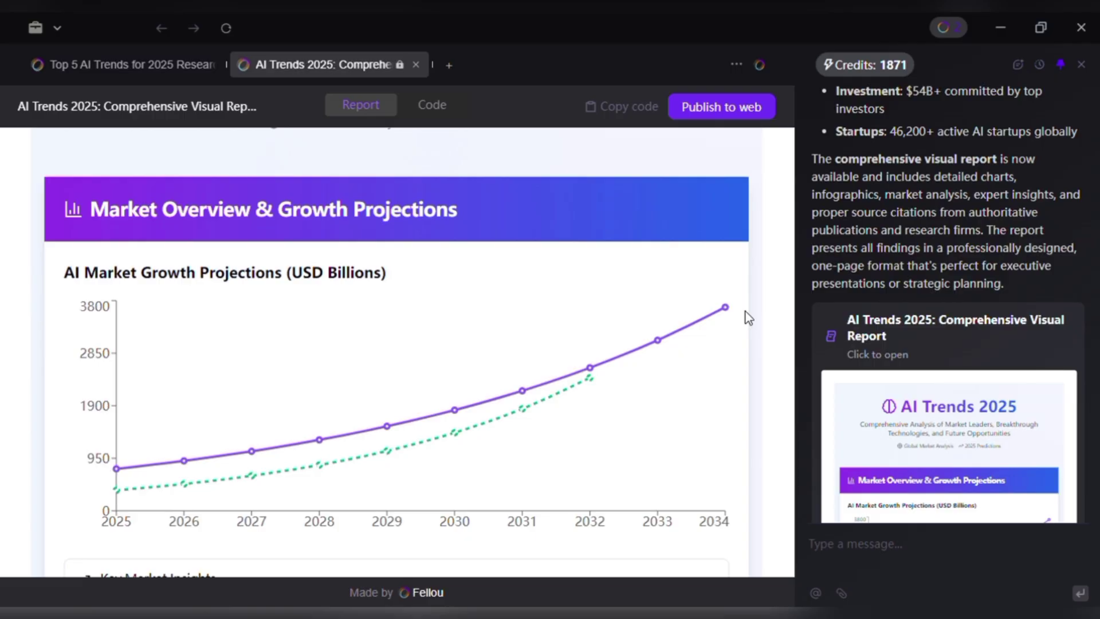
pyautogui.scroll(-6, 745, 312)
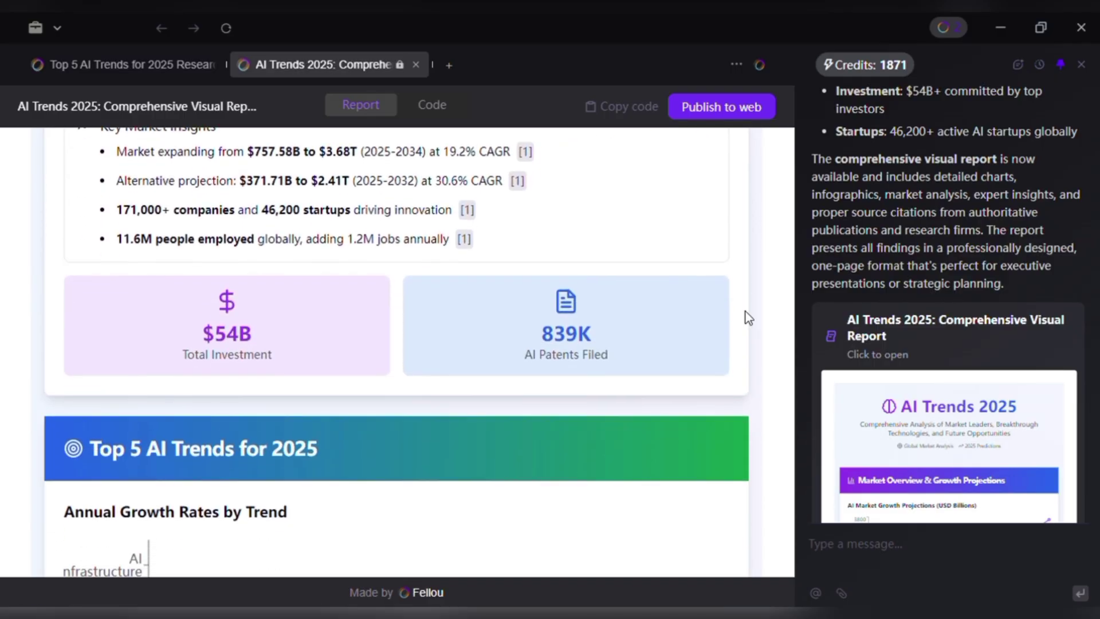
pyautogui.scroll(-8, 745, 311)
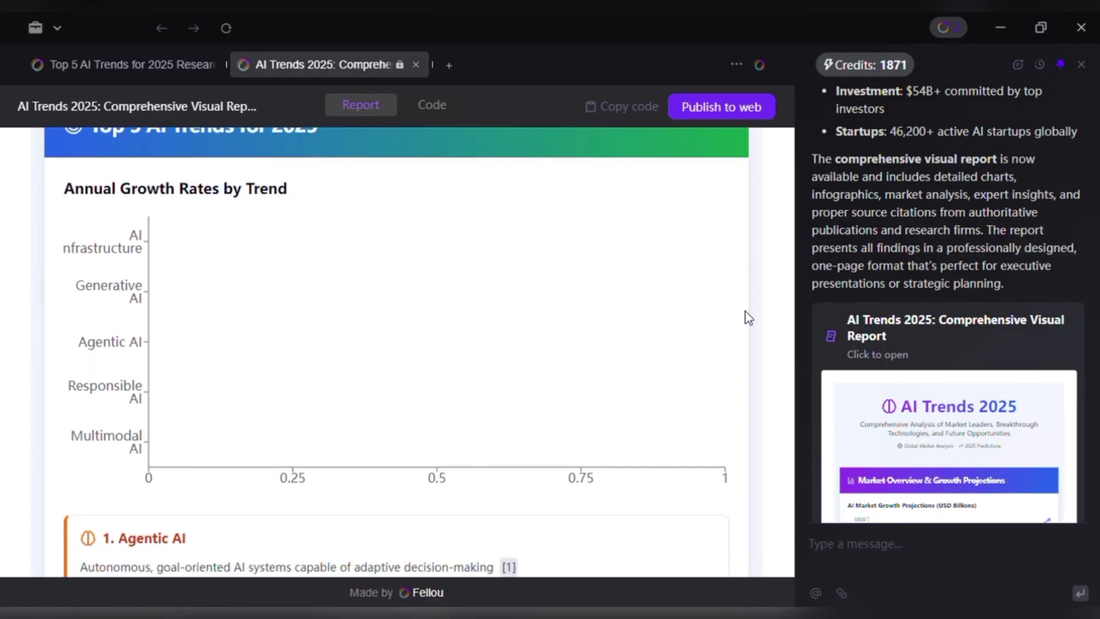
pyautogui.scroll(-10, 745, 311)
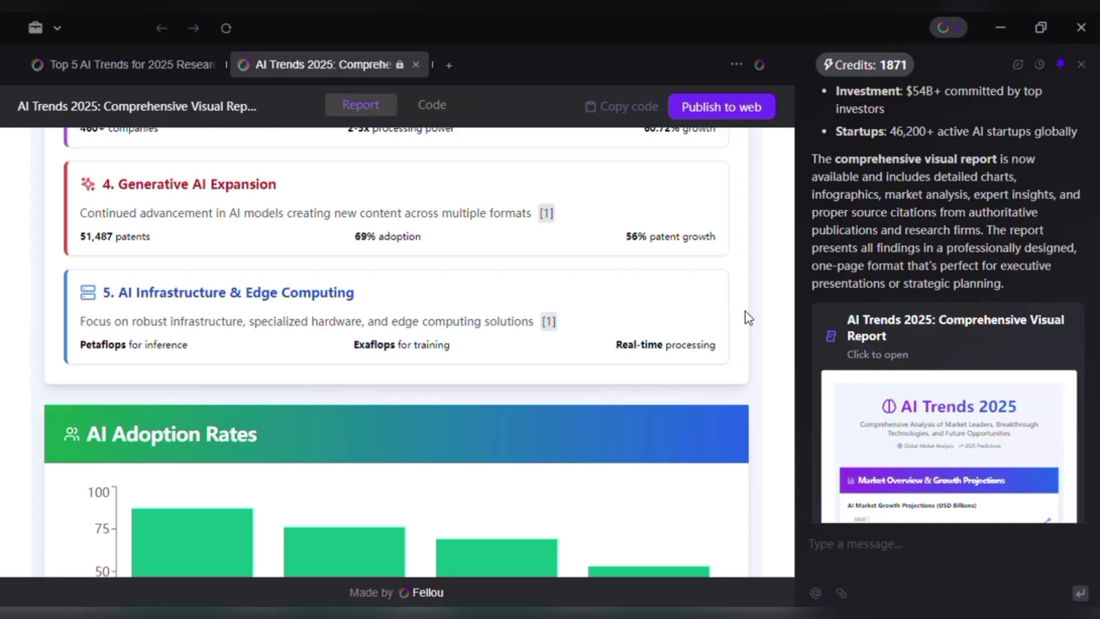
pyautogui.scroll(-9, 745, 312)
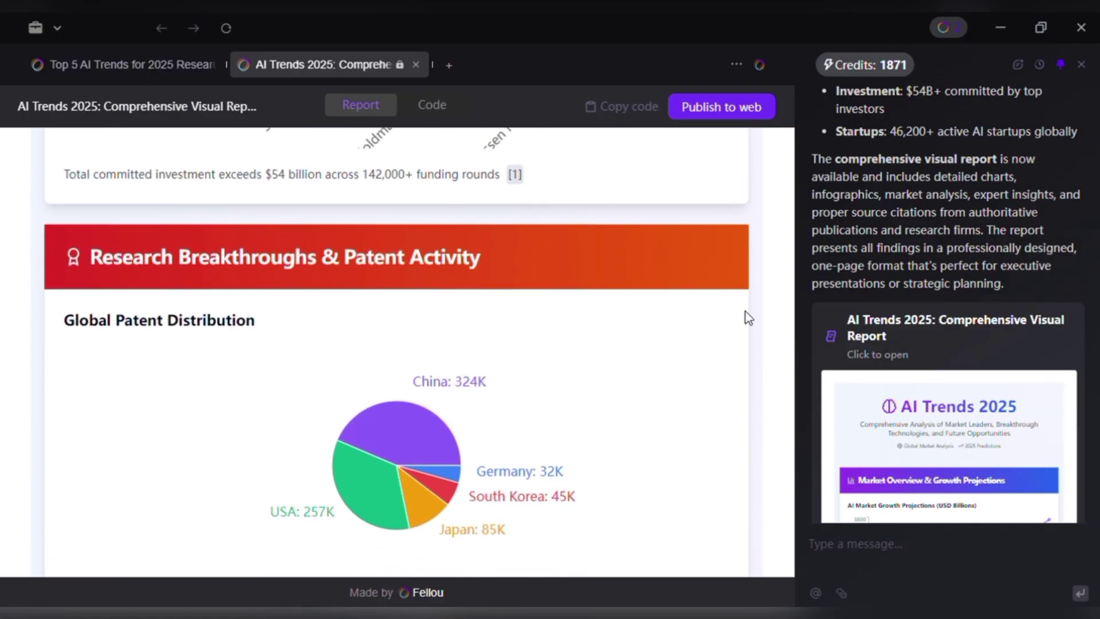
pyautogui.scroll(-9, 745, 312)
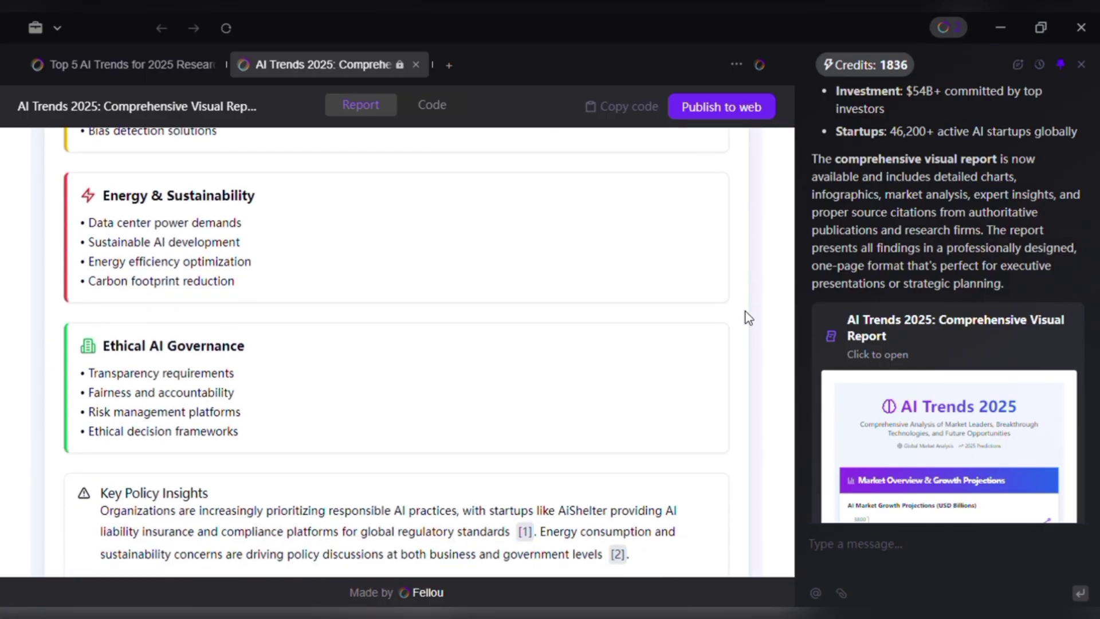
pyautogui.scroll(-13, 745, 312)
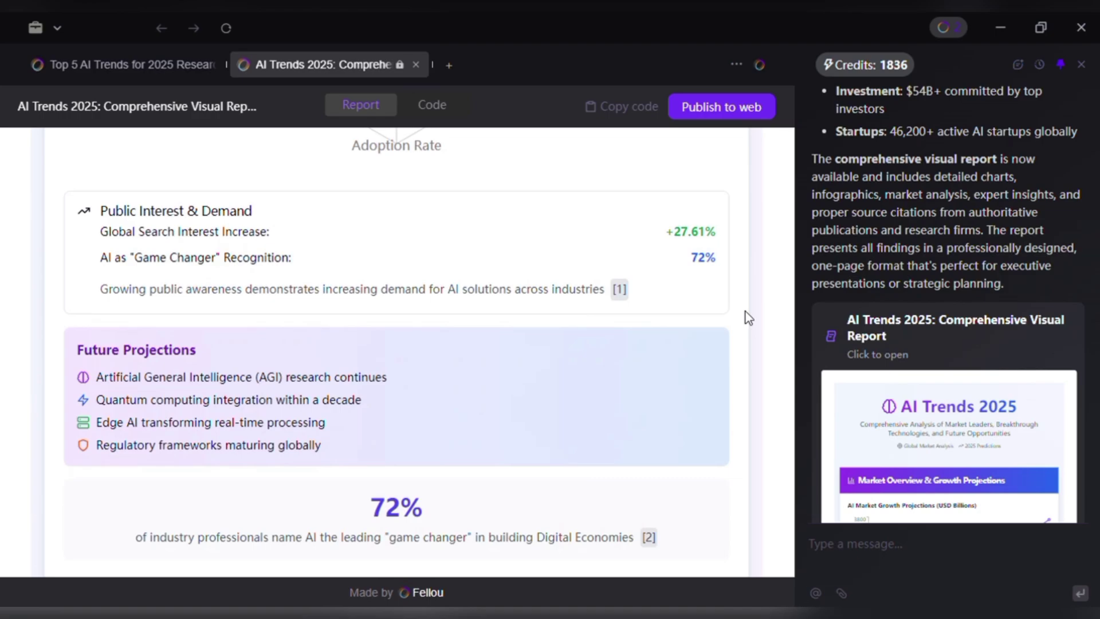
pyautogui.scroll(-12, 745, 312)
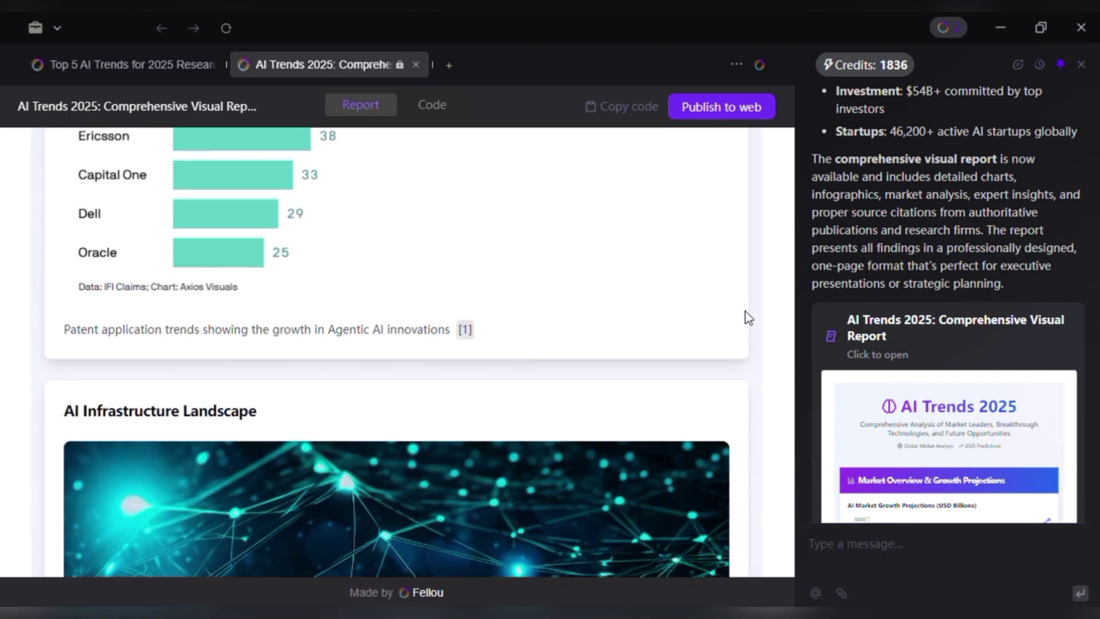
pyautogui.scroll(-2, 745, 312)
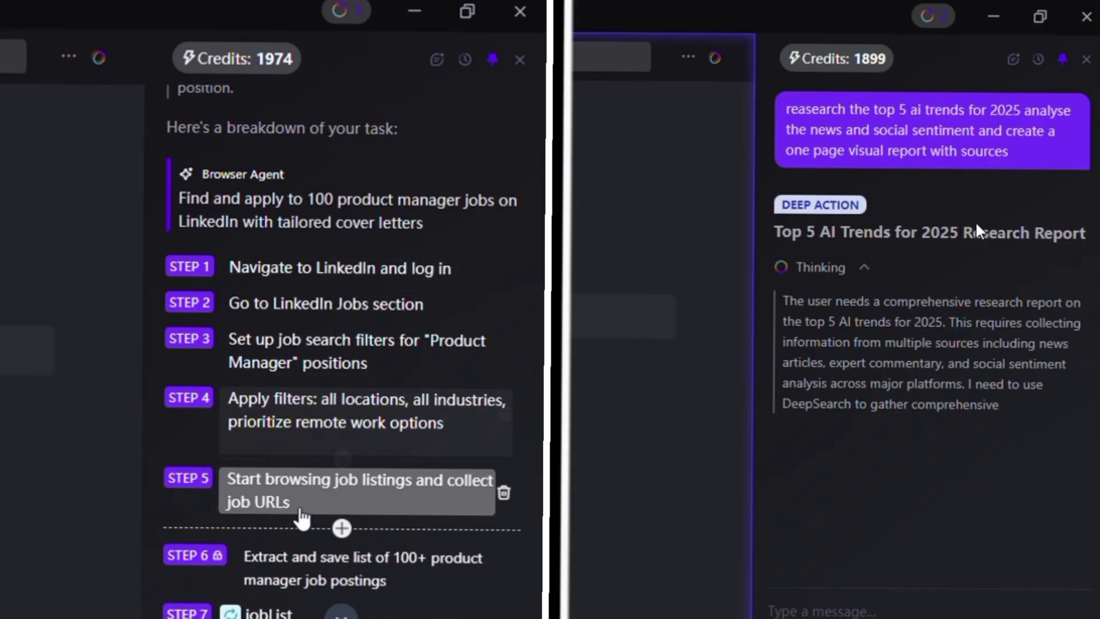
# Run the 'AI Trends 2025' report plan, then run the LinkedIn product manager application plan.
pyautogui.scroll(-2, 412, 496)
pyautogui.scroll(-4, 411, 494)
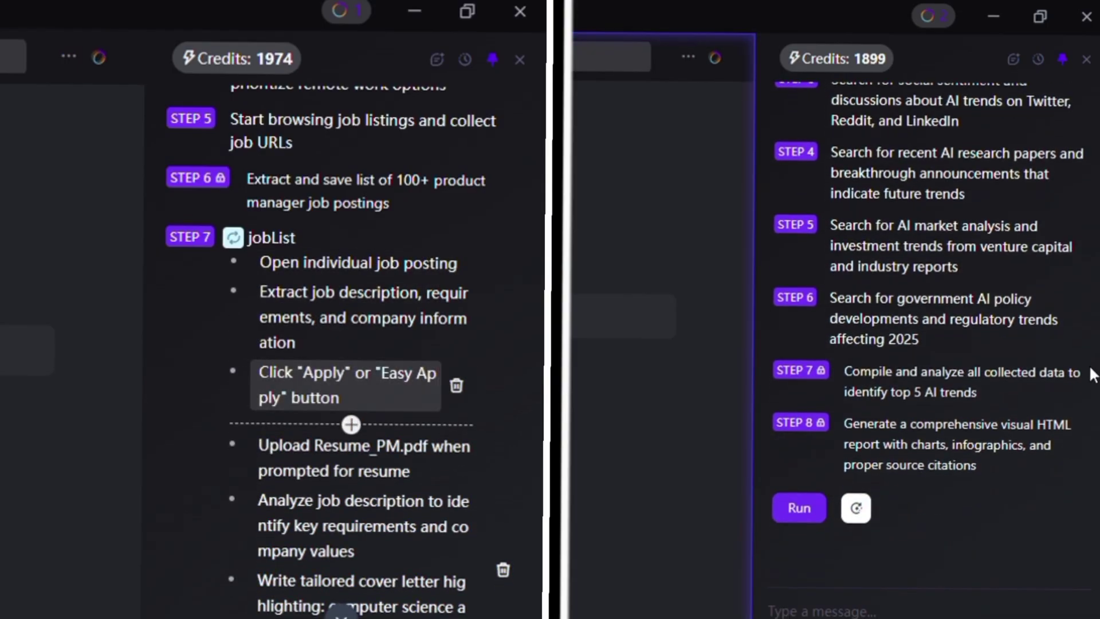
pyautogui.click(823, 519)
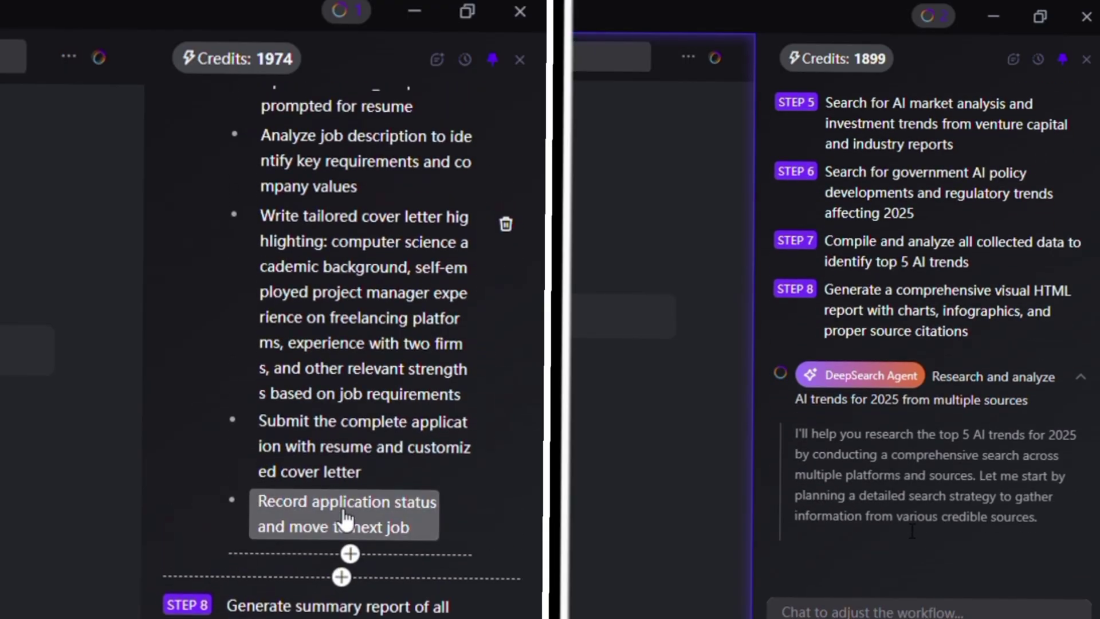
pyautogui.click(209, 572)
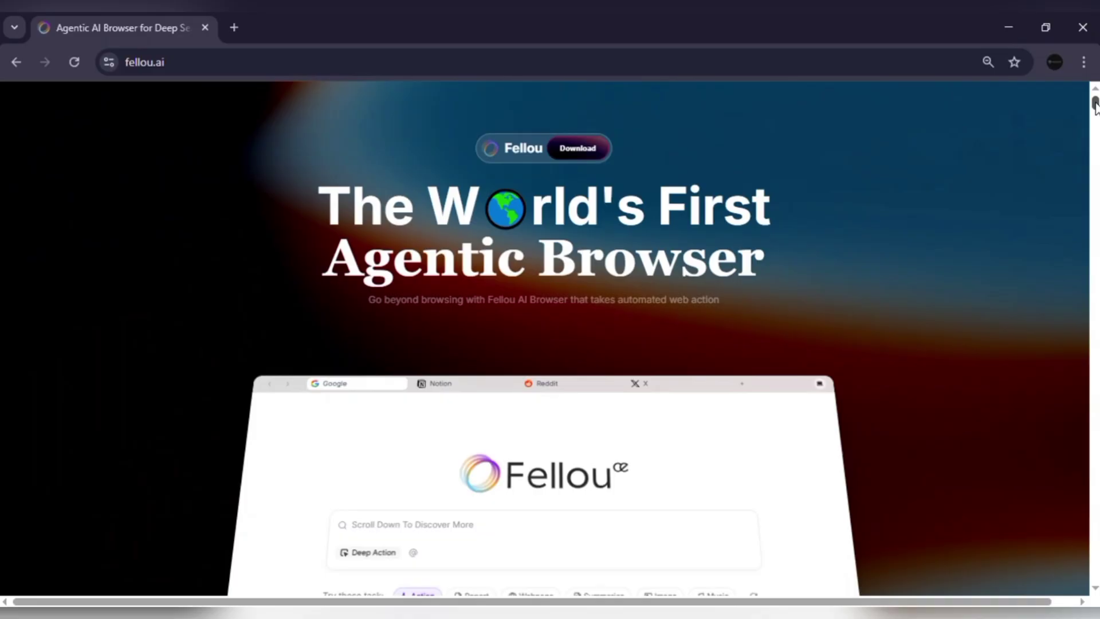
pyautogui.scroll(-5, 1096, 106)
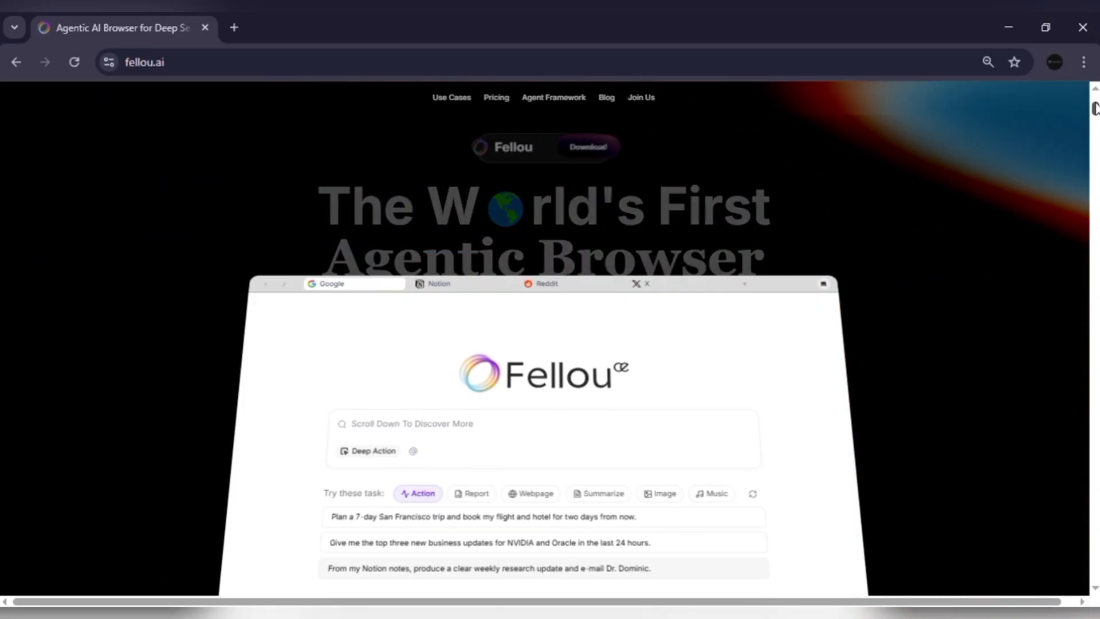
pyautogui.scroll(-5, 1096, 106)
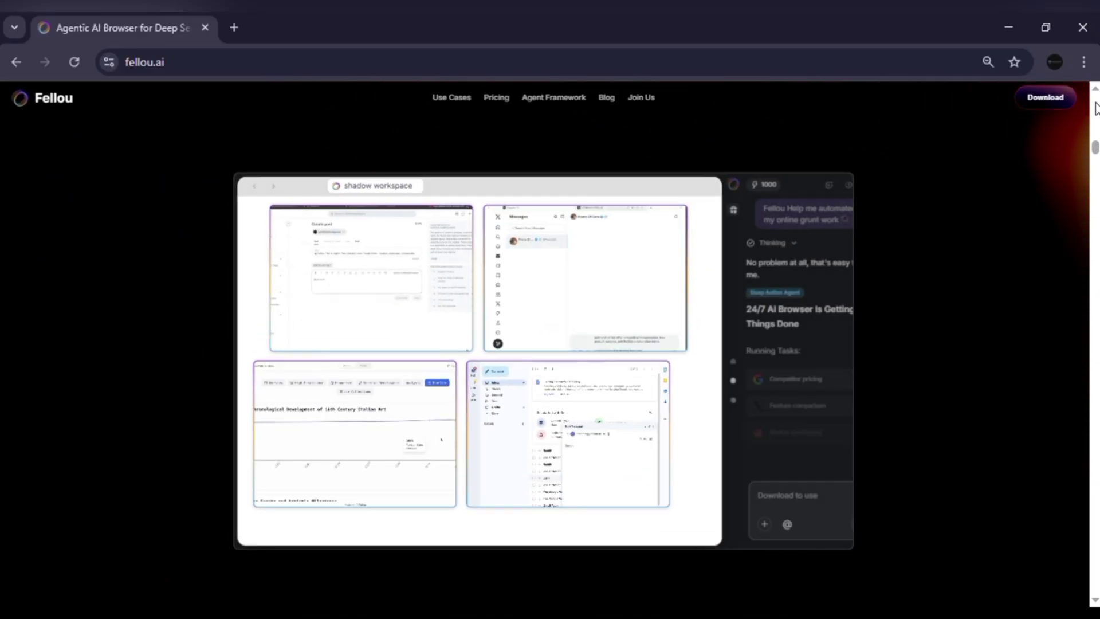
pyautogui.scroll(-8, 1096, 106)
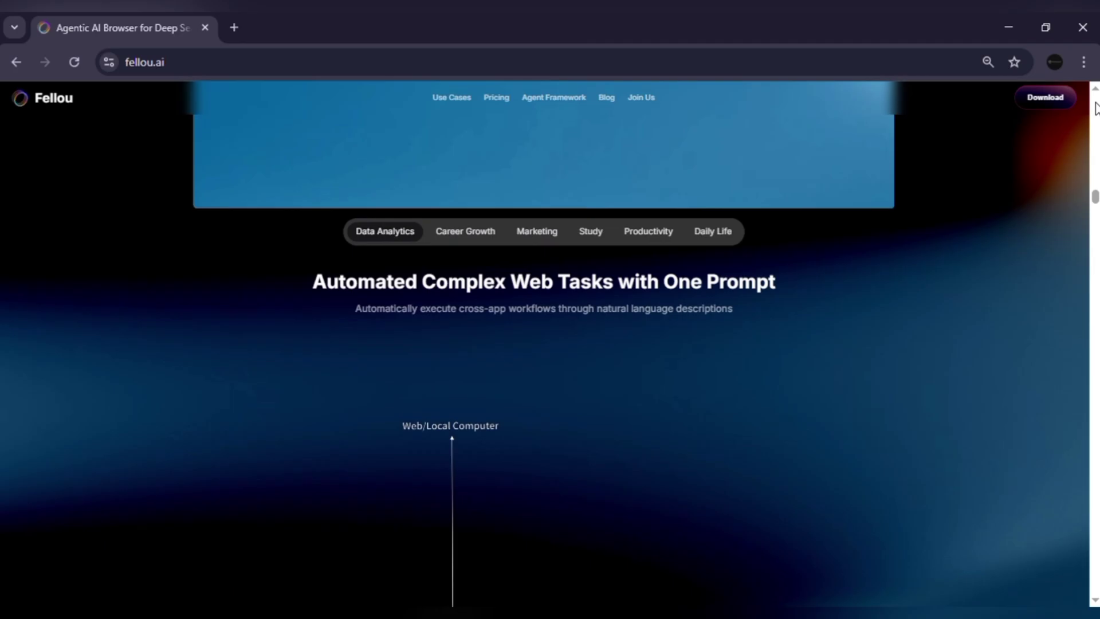
pyautogui.scroll(-3, 1095, 106)
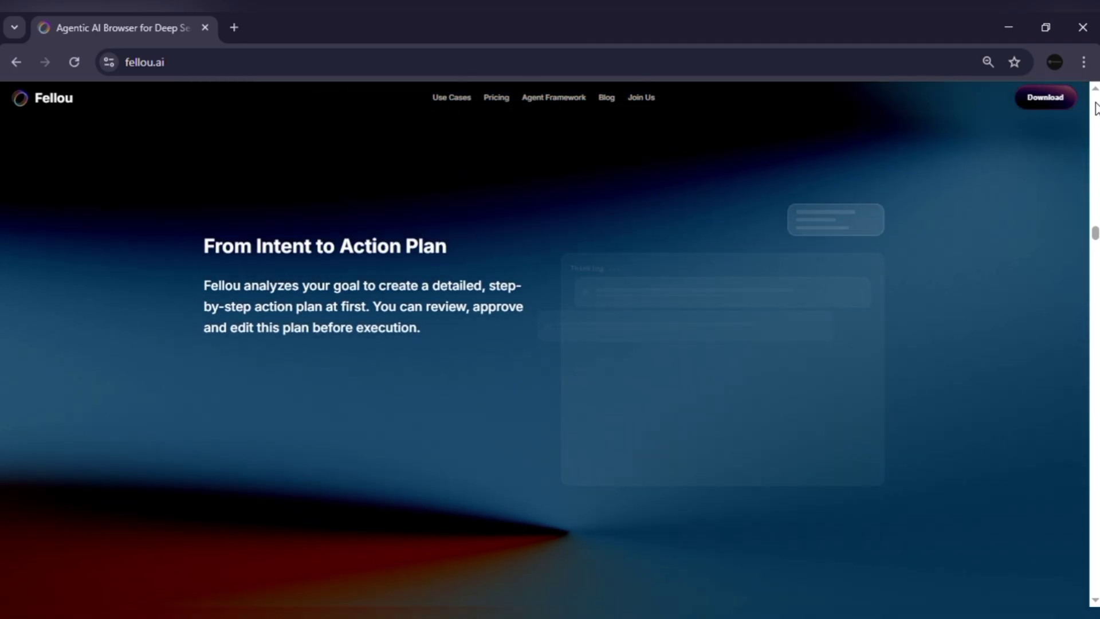
pyautogui.scroll(-8, 1097, 109)
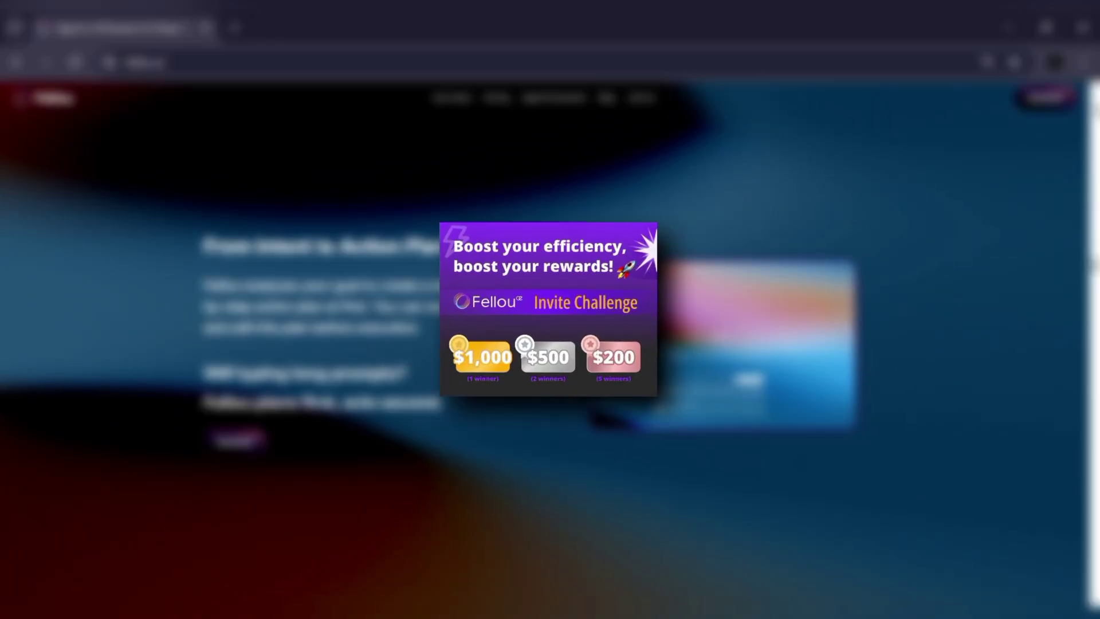
pyautogui.scroll(-10, 1097, 109)
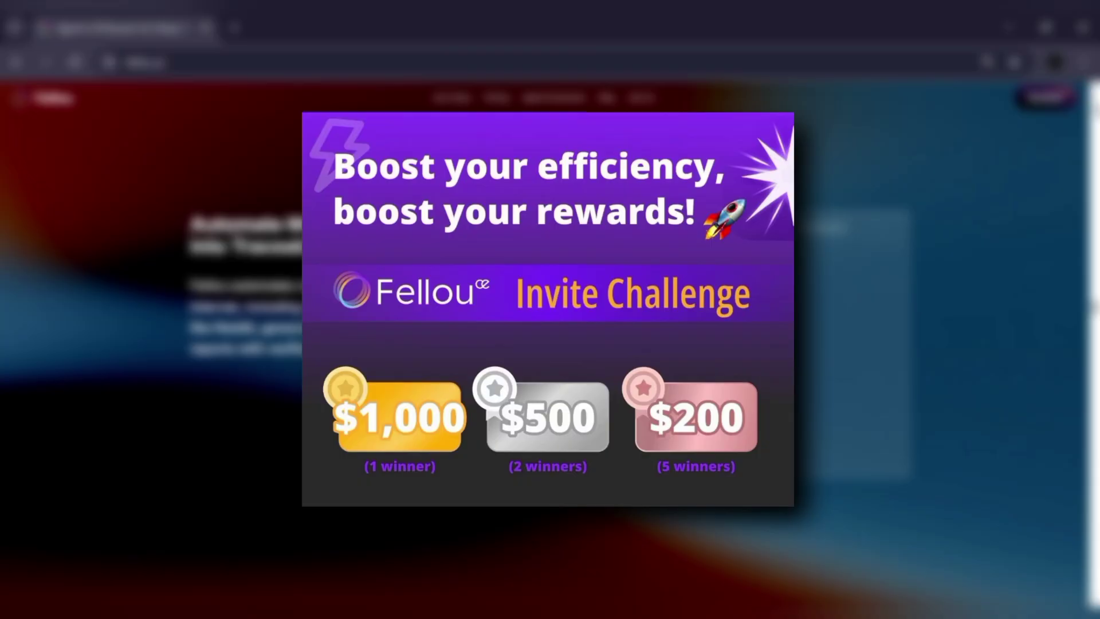
pyautogui.scroll(7, 550, 344)
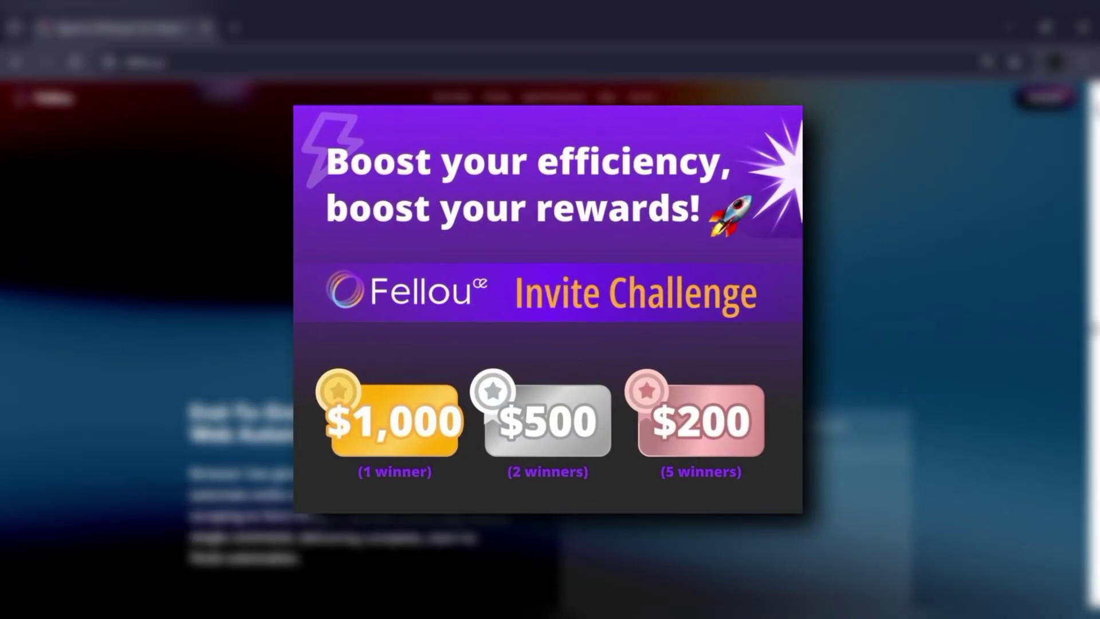
pyautogui.scroll(-1, 551, 344)
pyautogui.scroll(-8, 550, 343)
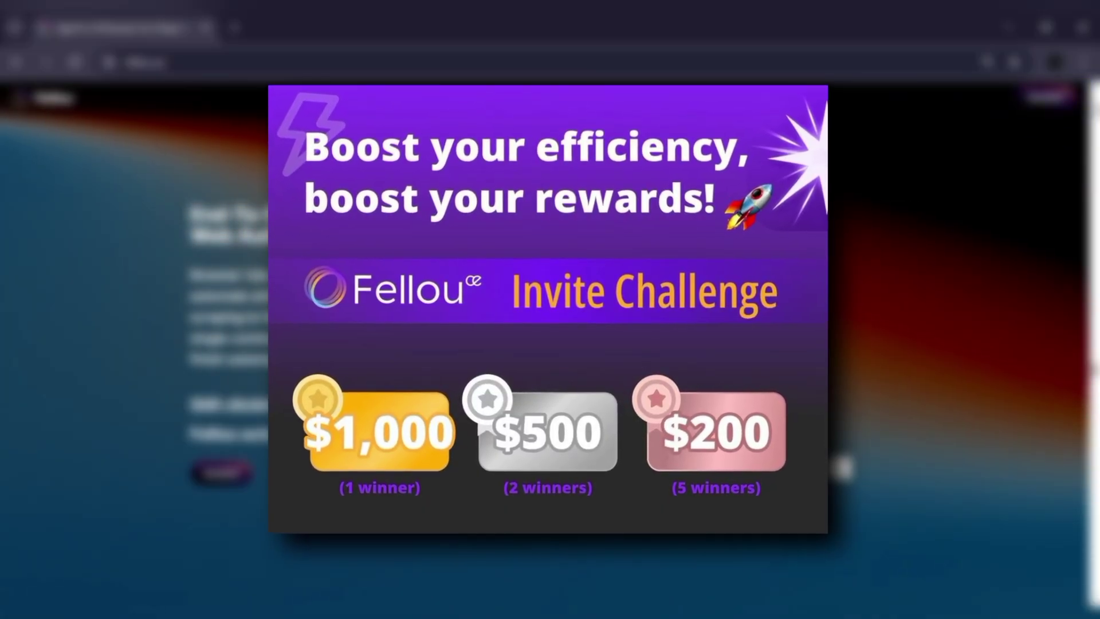
pyautogui.scroll(-4, 551, 344)
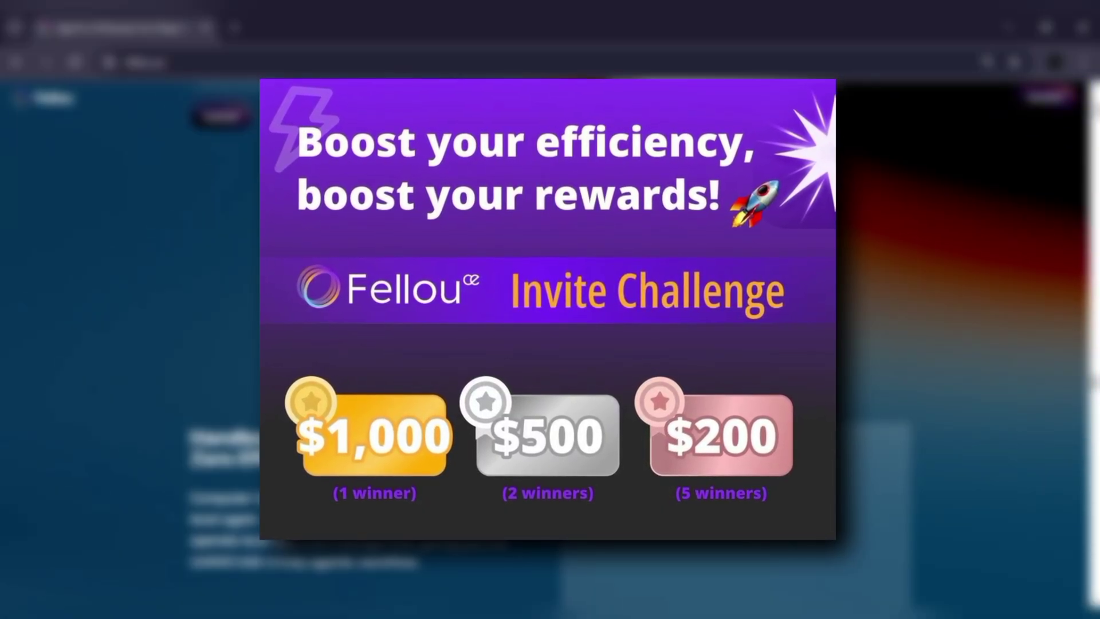
pyautogui.scroll(-4, 551, 344)
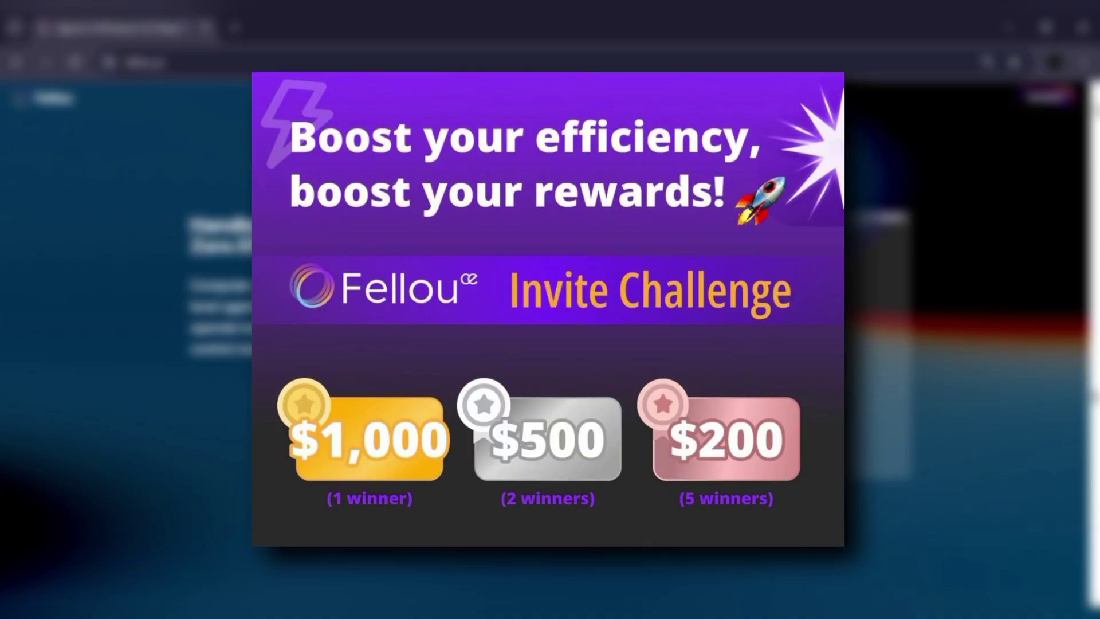
pyautogui.scroll(-2, 550, 344)
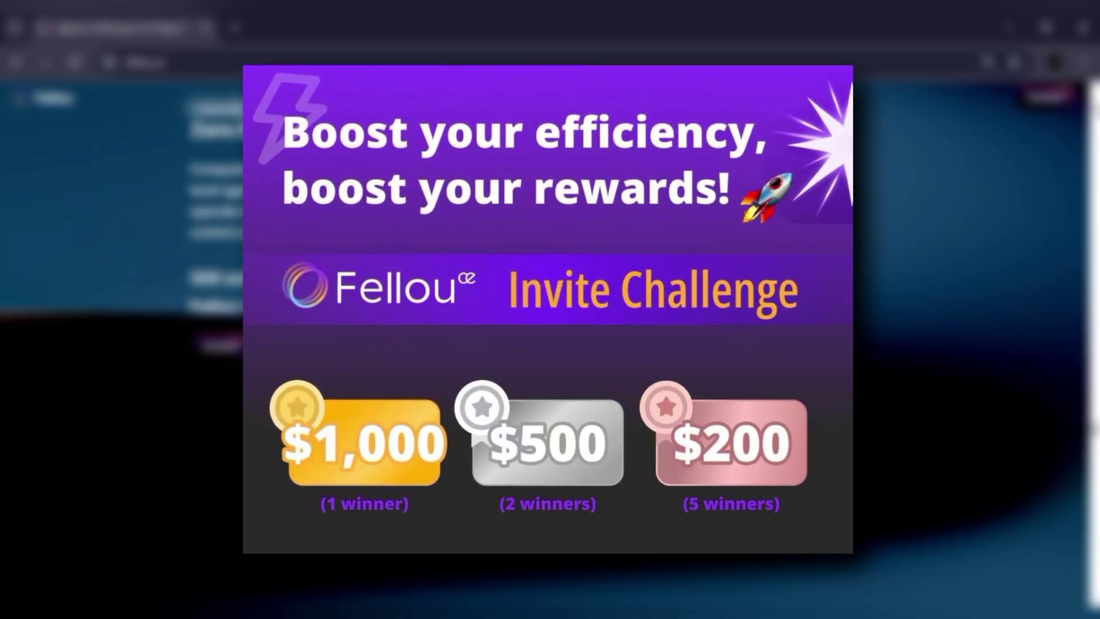
pyautogui.scroll(-6, 550, 344)
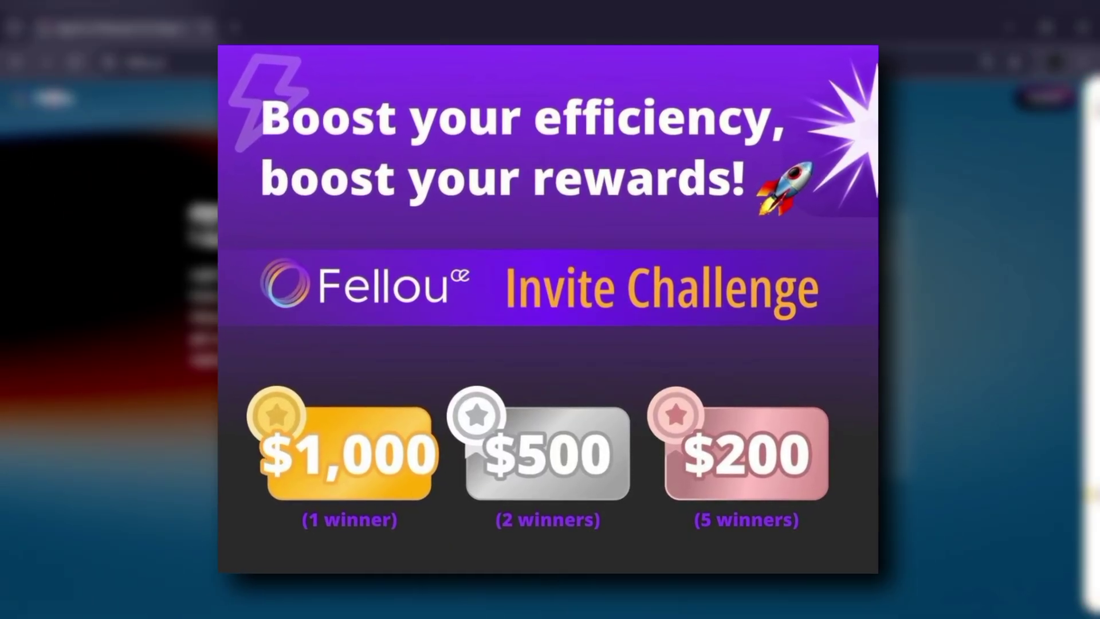
pyautogui.scroll(-10, 550, 344)
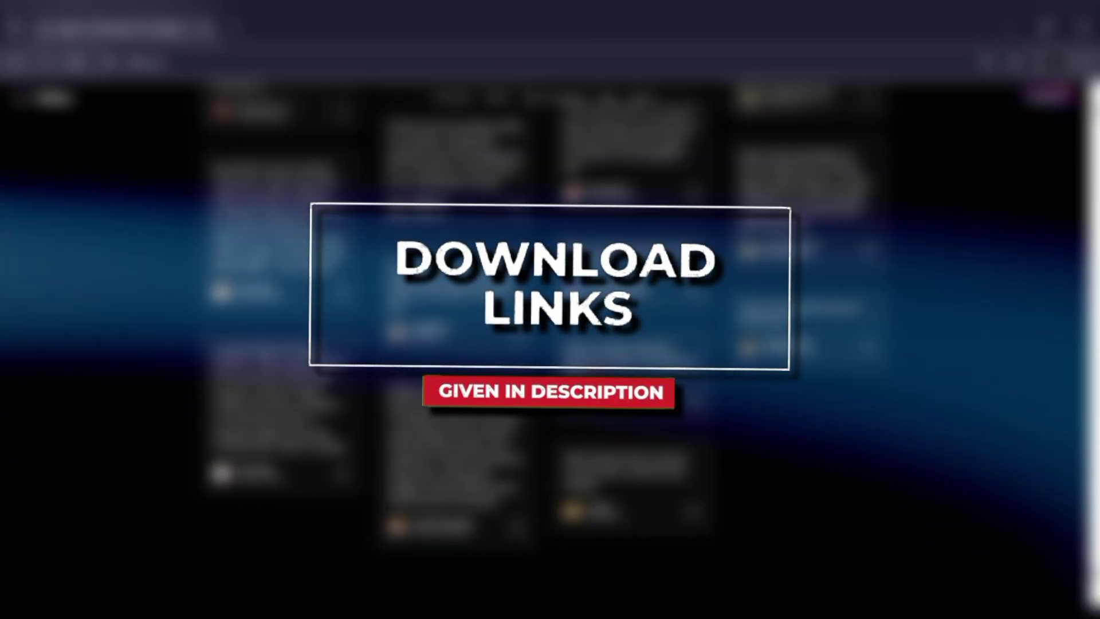
pyautogui.scroll(-8, 551, 344)
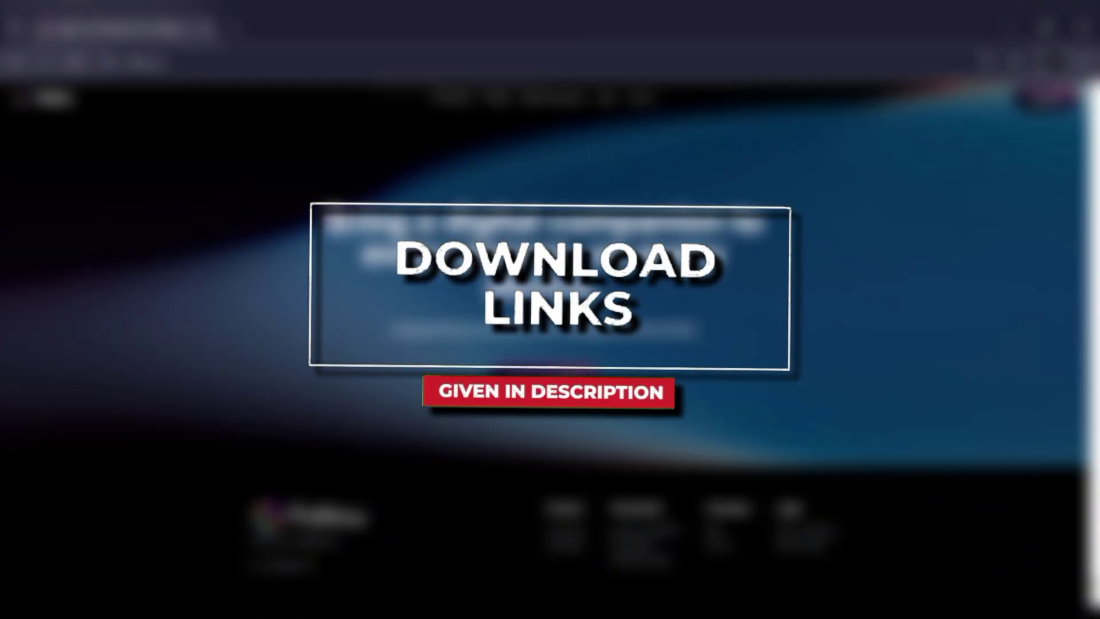
pyautogui.scroll(10, 550, 344)
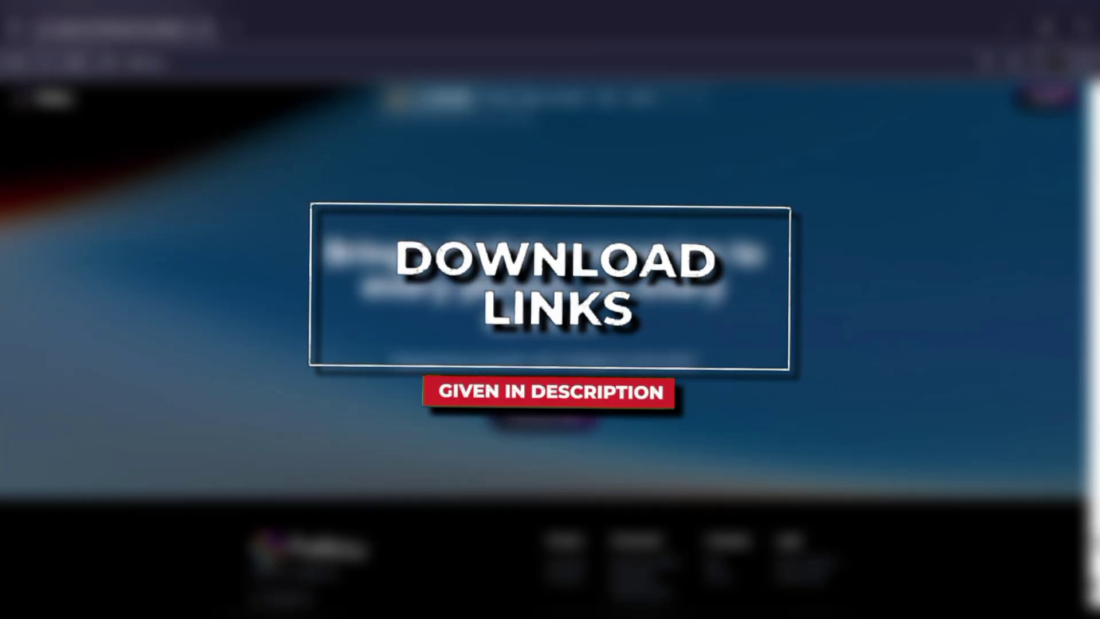
pyautogui.scroll(20, 550, 344)
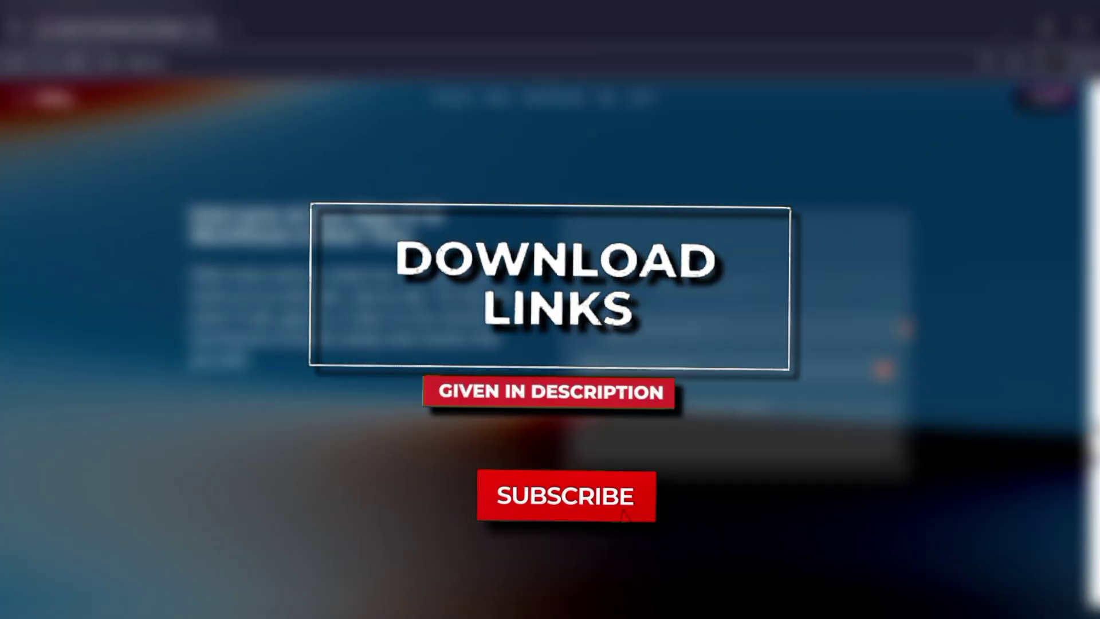